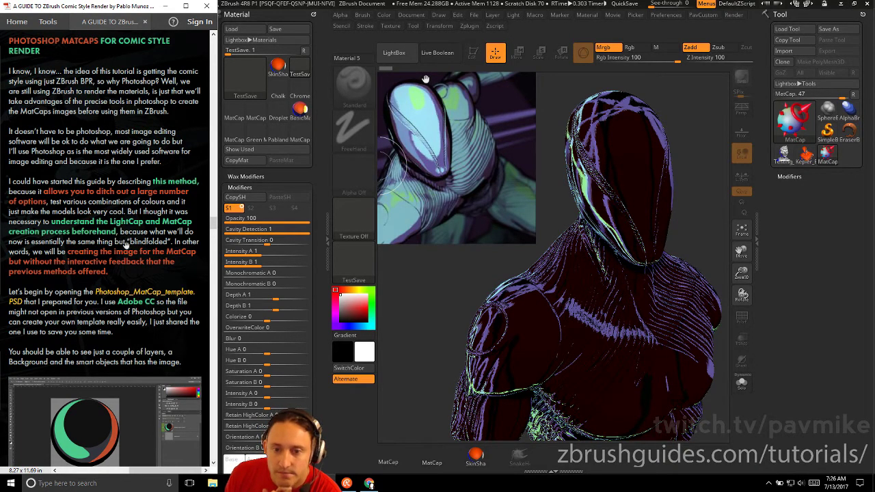
Step: Scroll the Material palette past Wax Modifiers to the Matcap Maker texture thumbnail
scroll(123, 239, "down", 3)
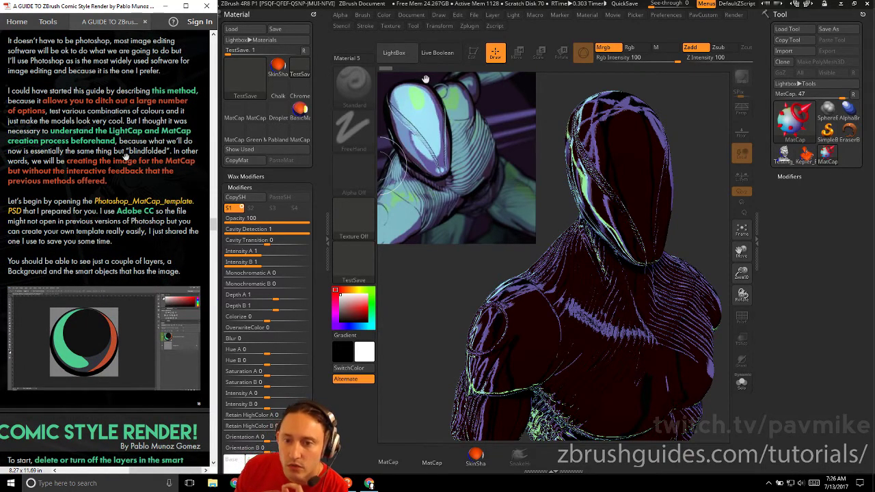
scroll(130, 153, "down", 1)
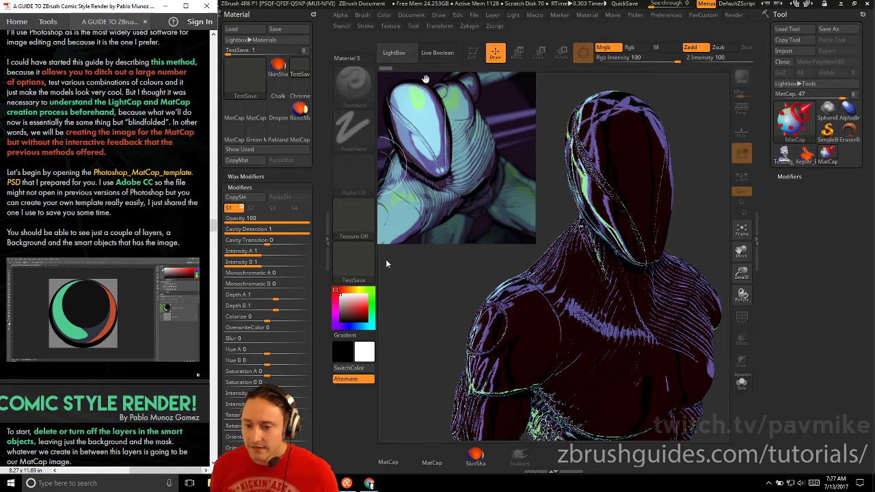
scroll(287, 287, "down", 5)
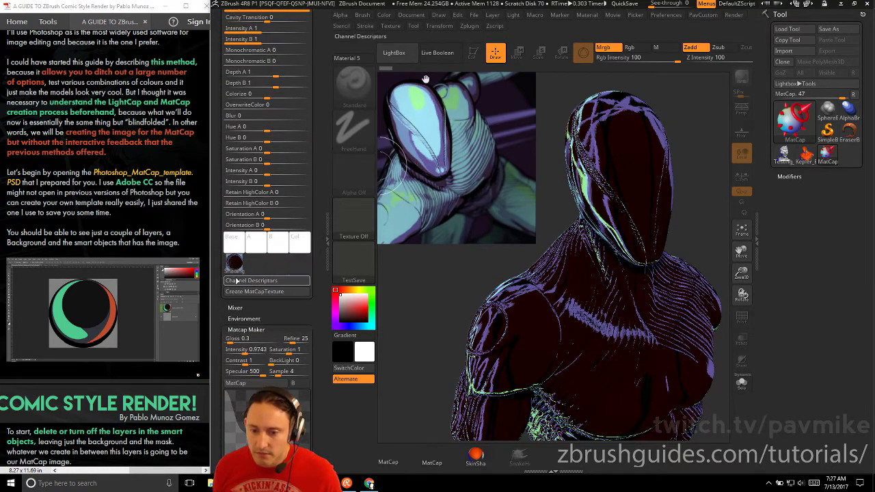
mouse_move(233, 266)
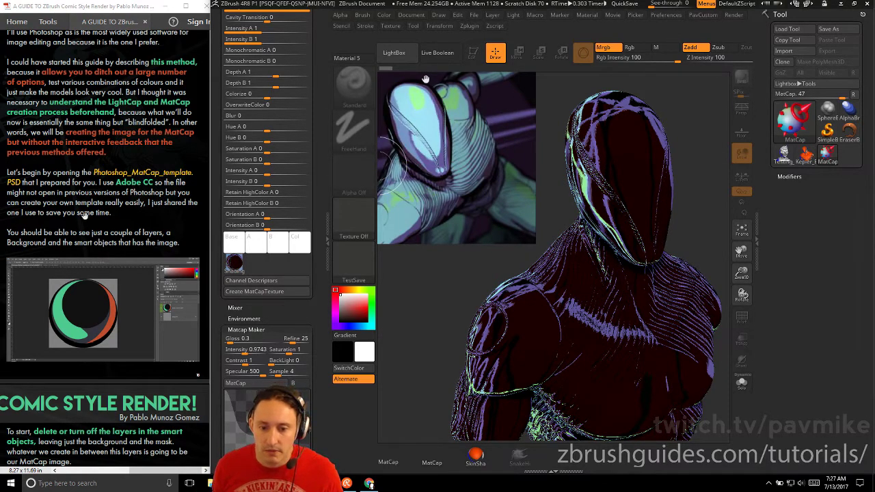
Step: Run Init ZBrush from Preferences and confirm the reset
left_click(666, 14)
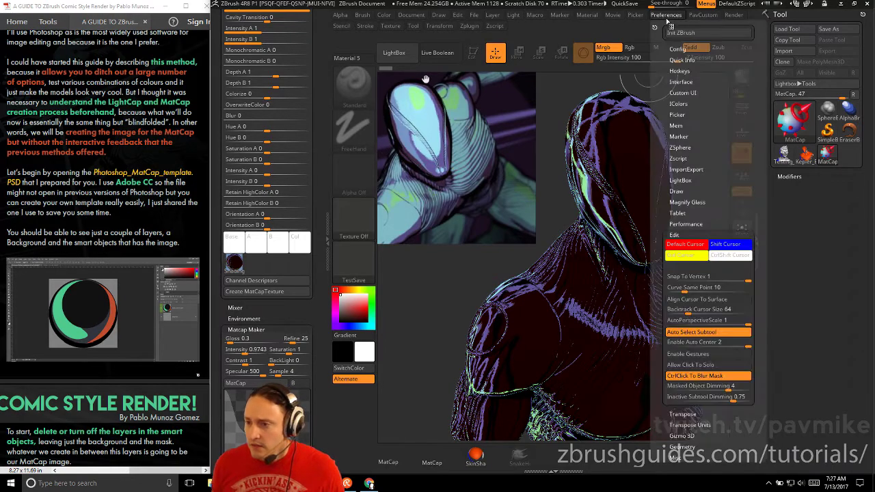
left_click(680, 32)
left_click(495, 282)
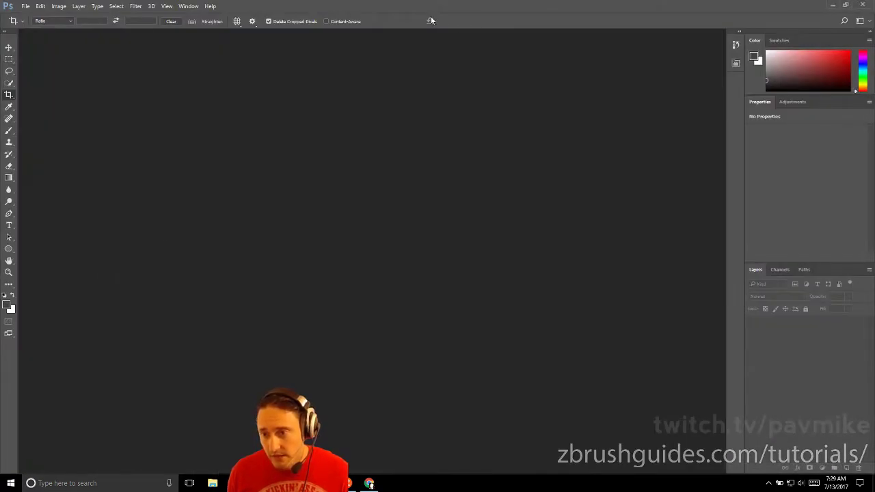
Step: Narrow the Photoshop window and open Photoshop_MatCap_Template.psd from RESOURCES/Photoshop Templates
left_click_drag(450, 9, 621, 7)
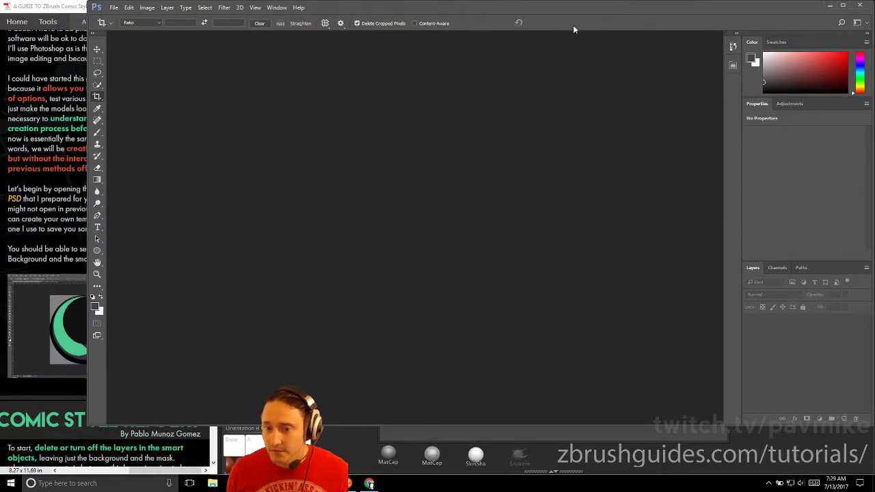
left_click_drag(87, 196, 218, 206)
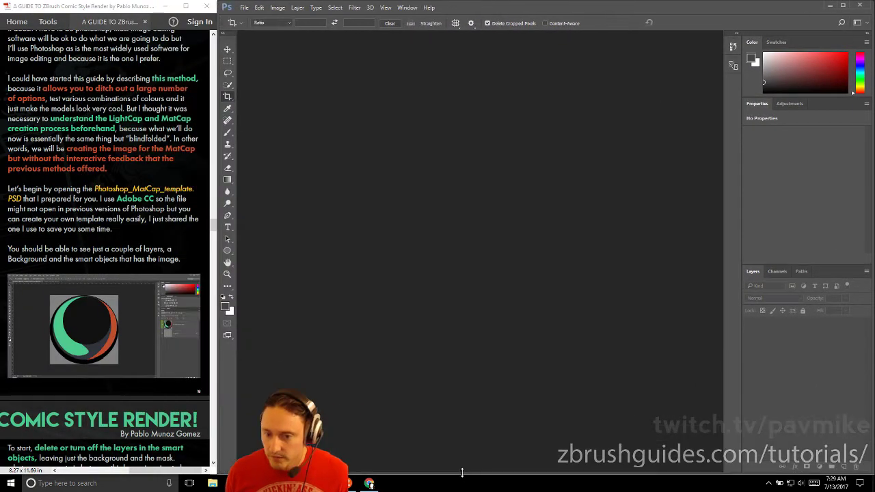
double_click(416, 231)
double_click(363, 72)
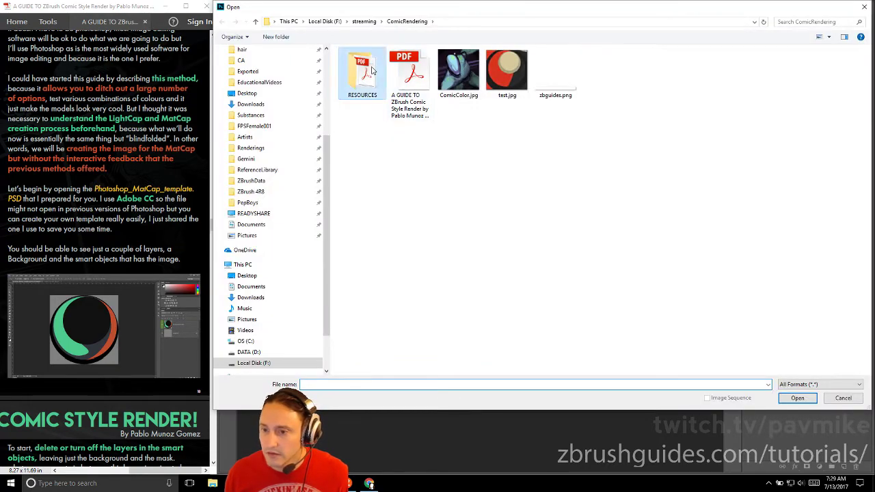
left_click(378, 103)
double_click(378, 101)
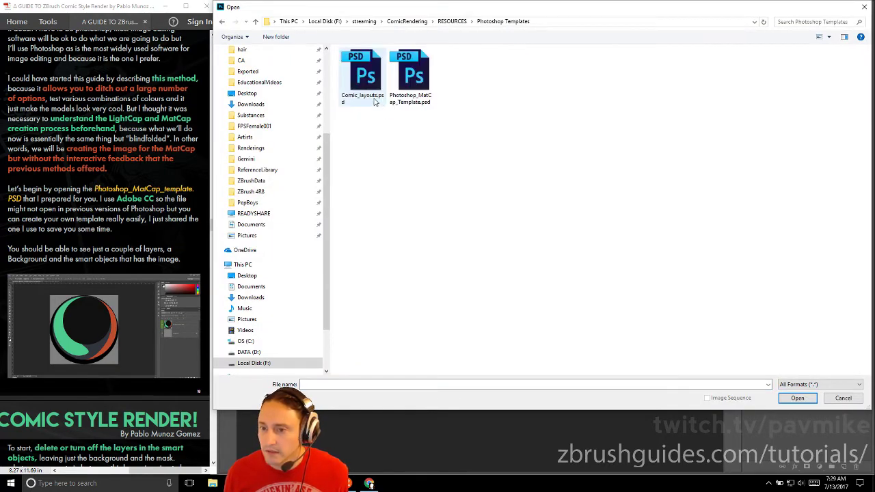
double_click(413, 72)
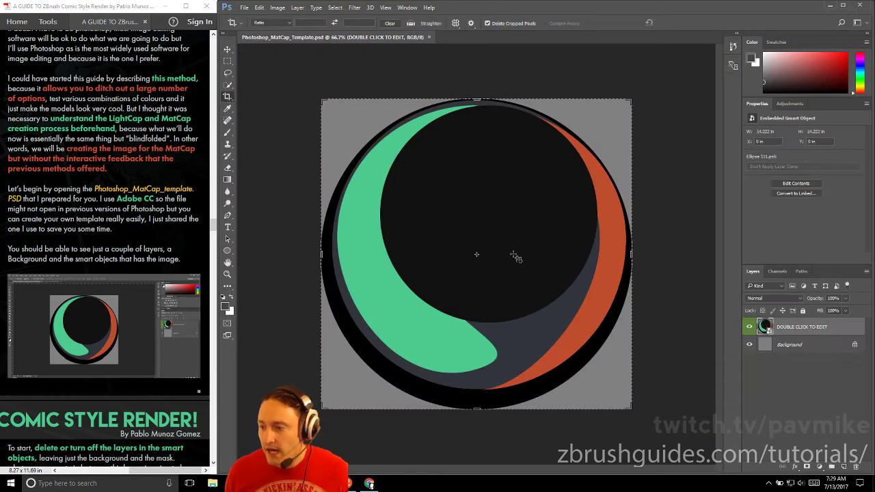
Step: Open the Ellipse 1114.psb smart object, cancel its crop box, and pick the Ellipse Tool
double_click(764, 327)
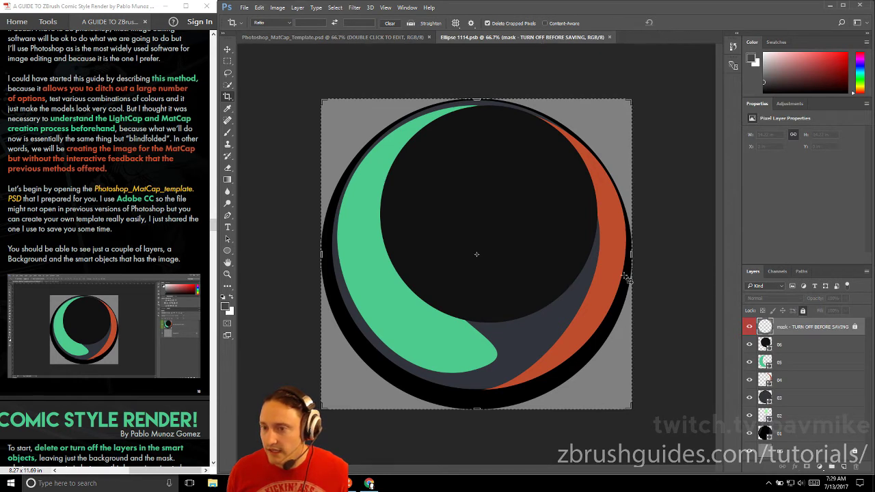
key("Escape")
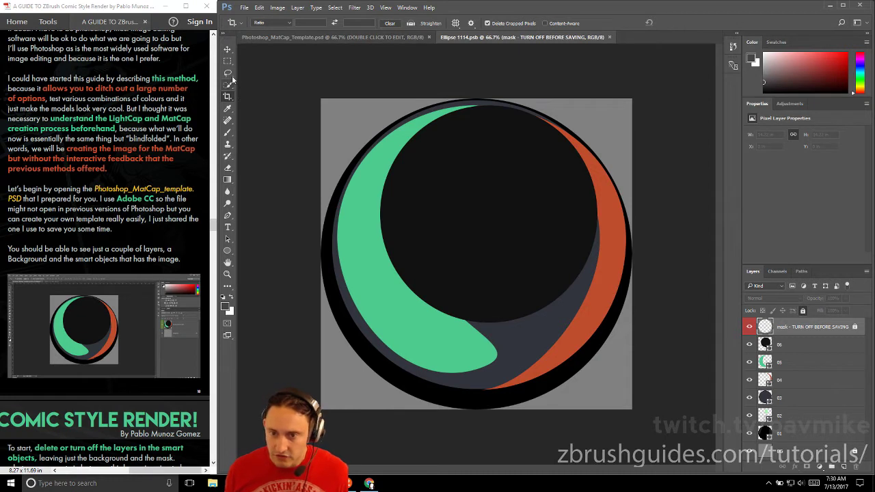
left_click(229, 252)
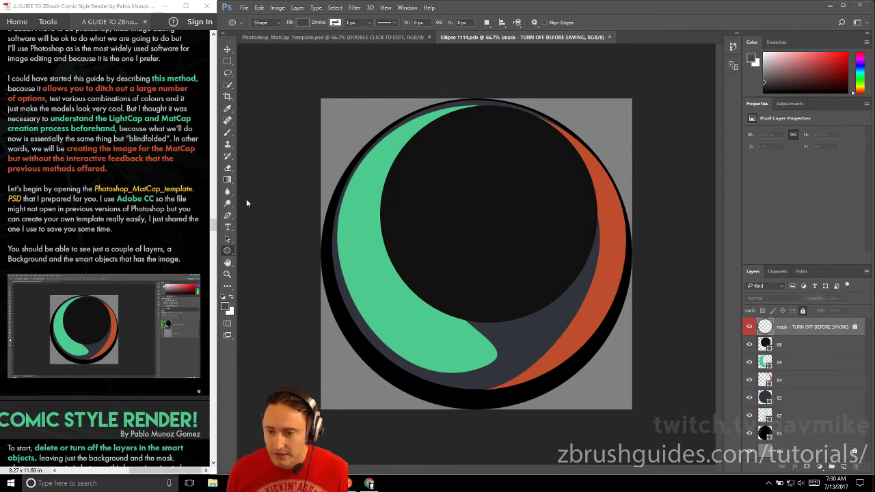
key("super+e")
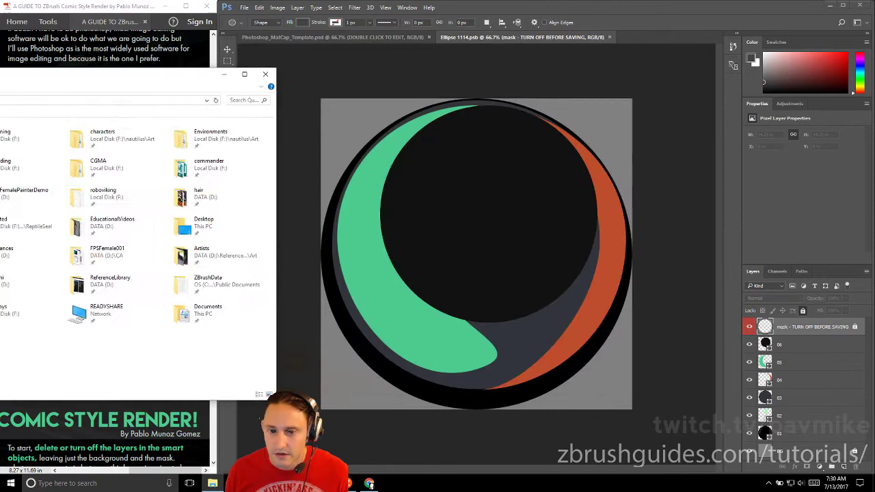
key("alt+F4")
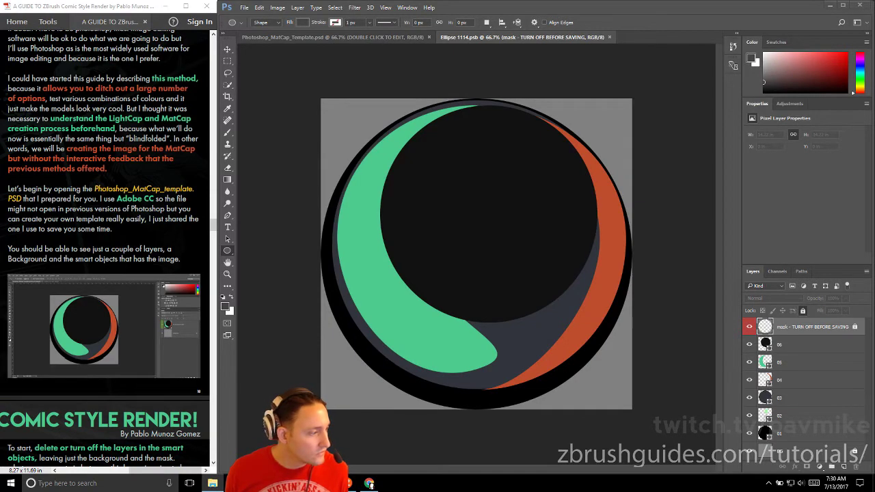
key("alt+Tab")
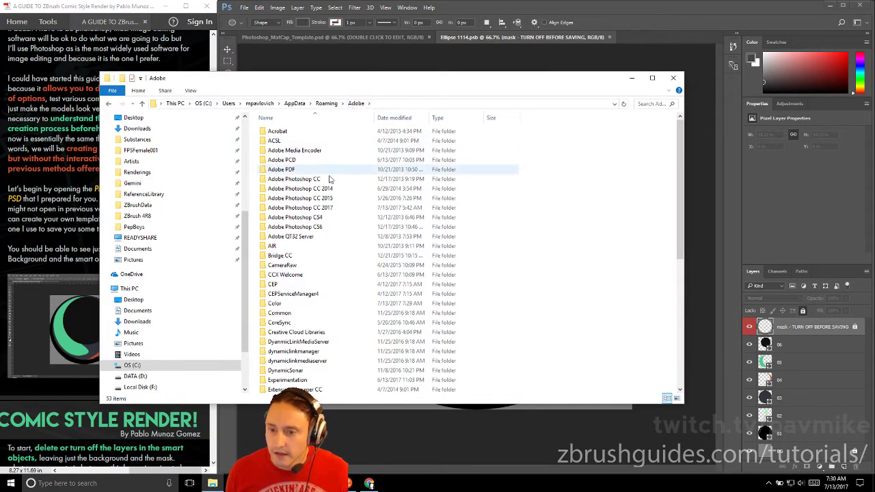
double_click(320, 208)
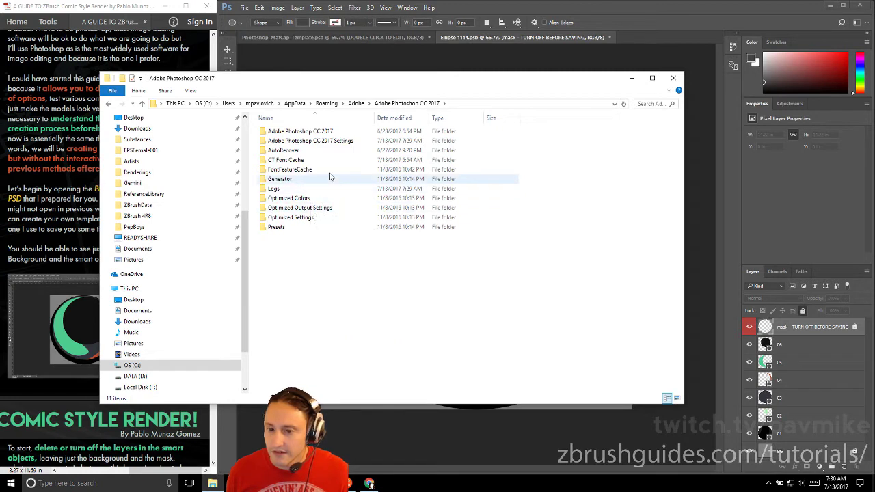
left_click(339, 143)
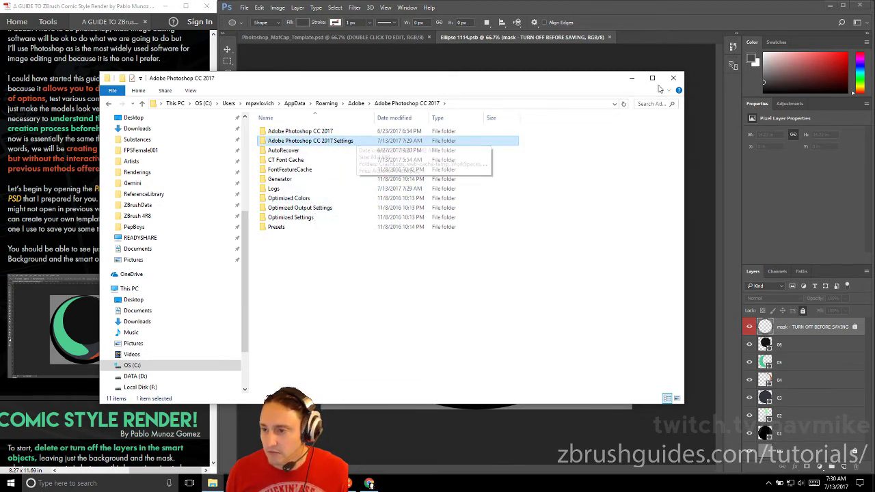
left_click_drag(568, 80, 0, 81)
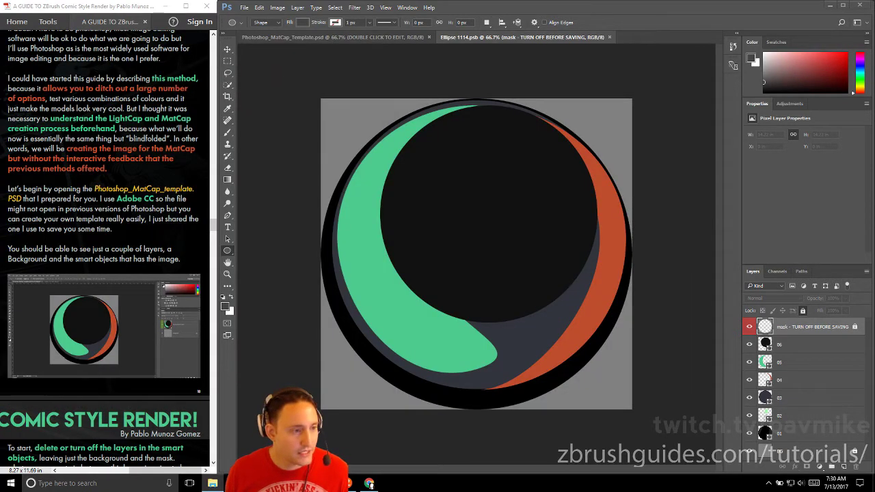
left_click(784, 345)
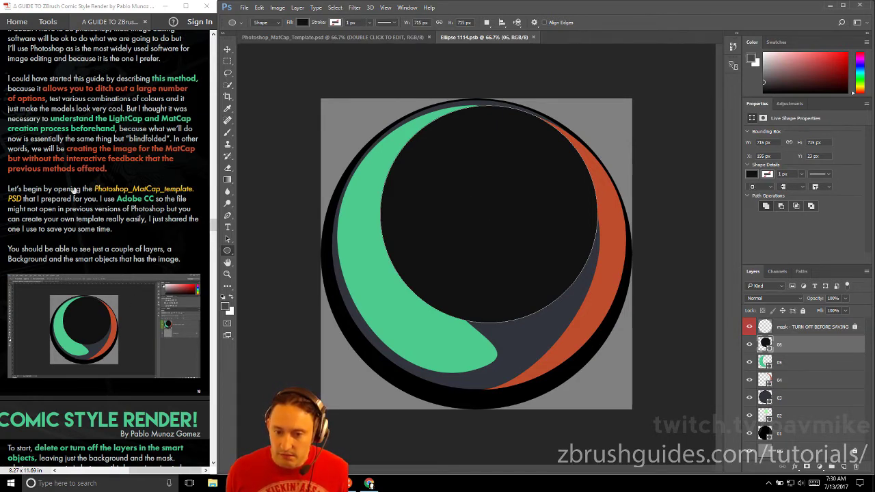
scroll(102, 206, "down", 10)
scroll(134, 199, "down", 2)
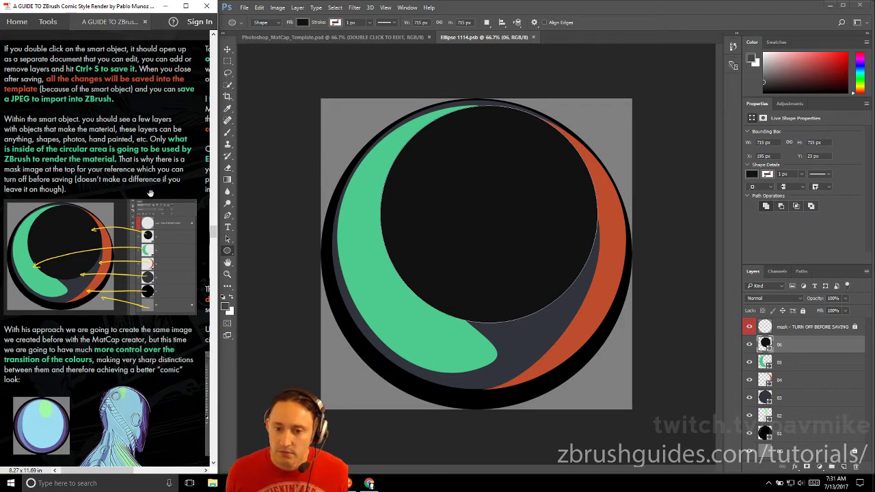
scroll(106, 251, "down", 2)
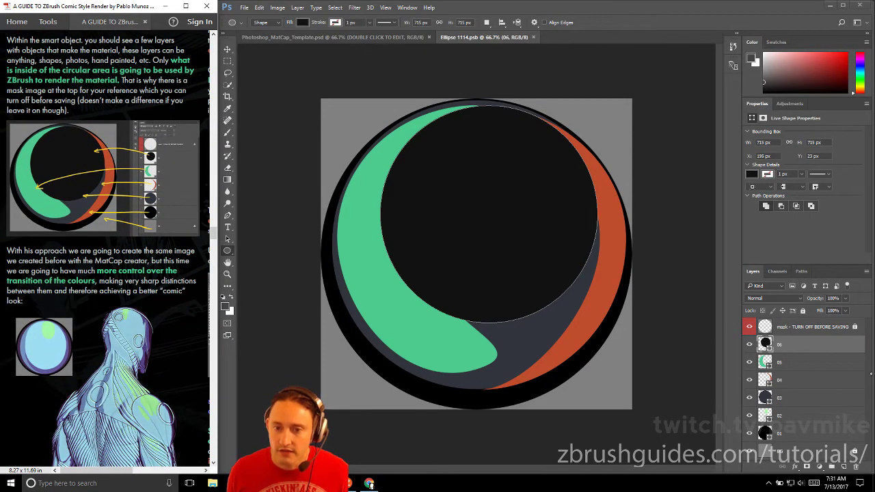
scroll(151, 228, "down", 3)
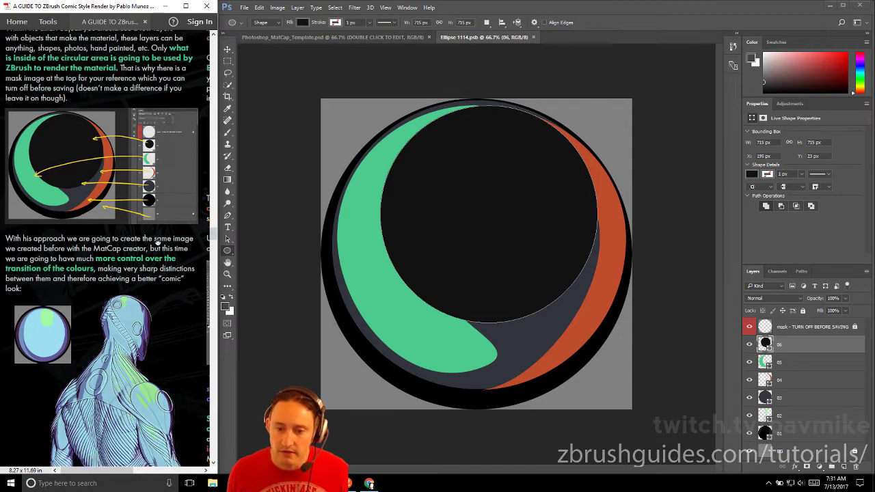
scroll(161, 175, "up", 1)
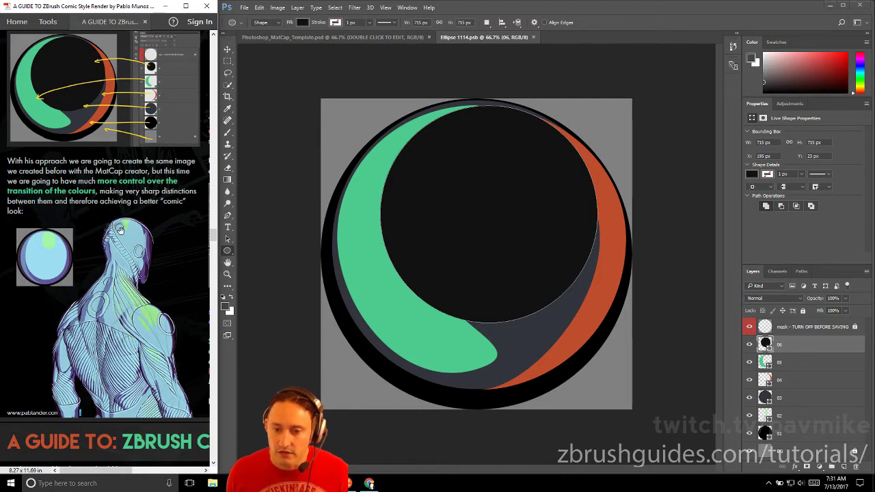
scroll(121, 232, "down", 6)
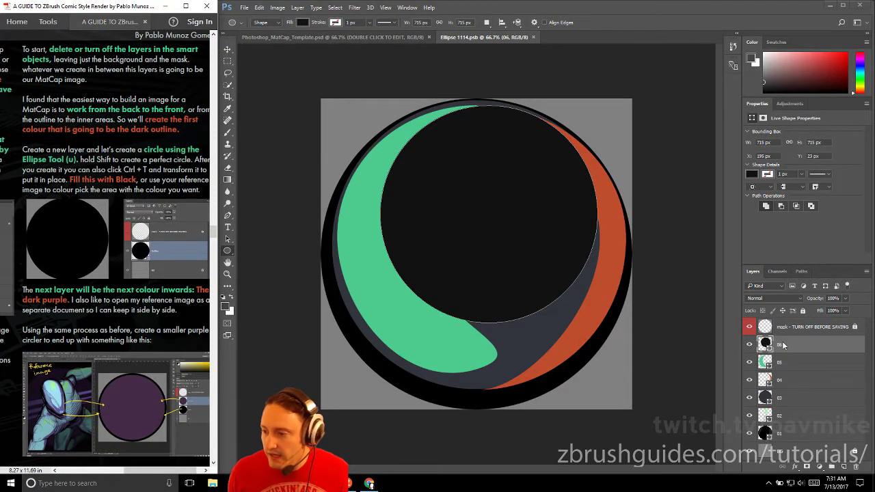
Step: Select ellipse layers 01 through 06 and drag them to the trash
left_click(793, 328)
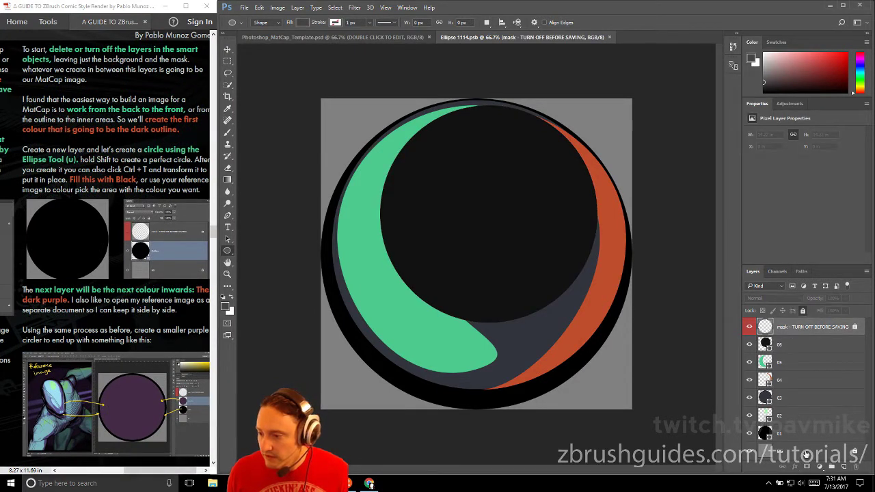
left_click(807, 457)
left_click(805, 434)
left_click(811, 348, "shift")
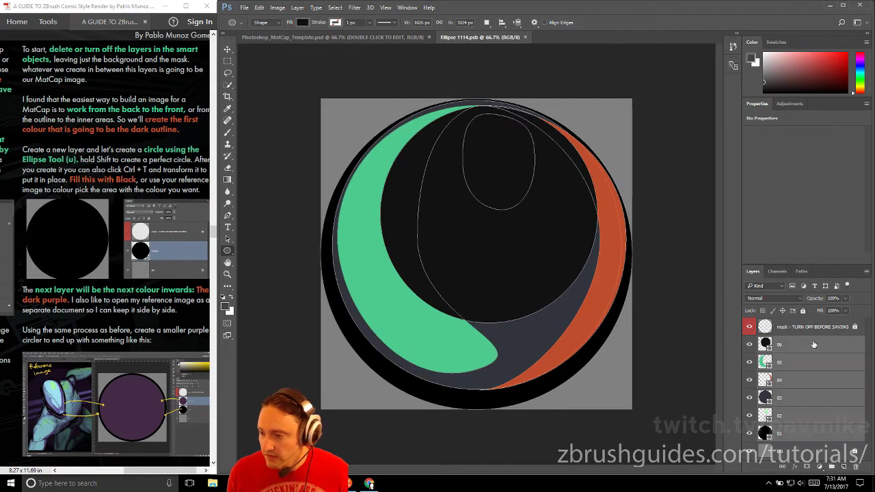
left_click_drag(813, 347, 857, 466)
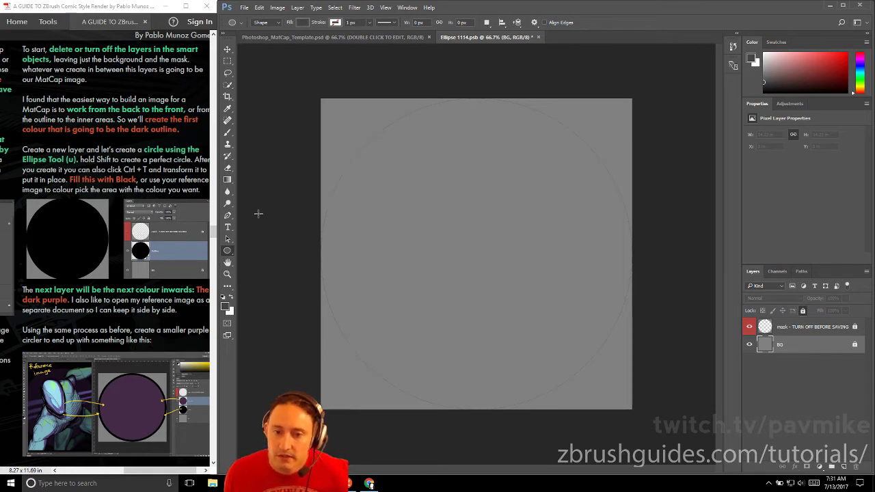
left_click_drag(135, 200, 118, 198)
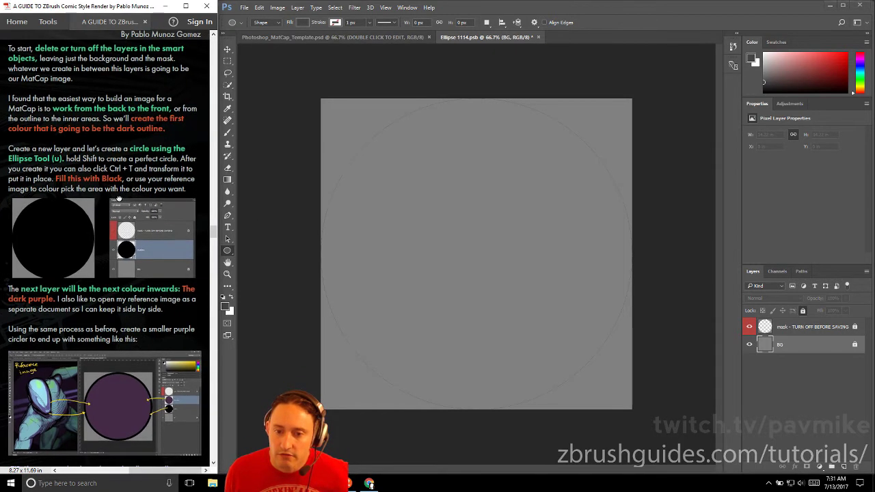
Step: Draw a large circle on the canvas with the Ellipse Tool
right_click(228, 253)
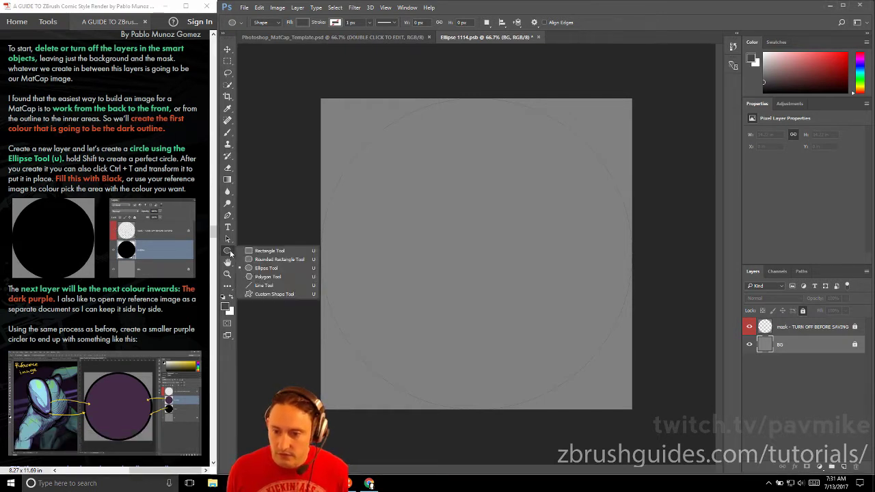
left_click(268, 251)
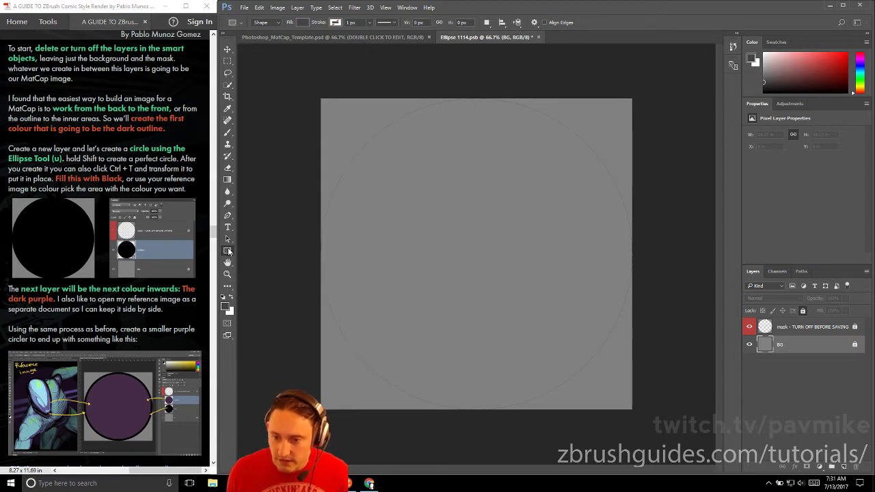
right_click(228, 252)
left_click(260, 271)
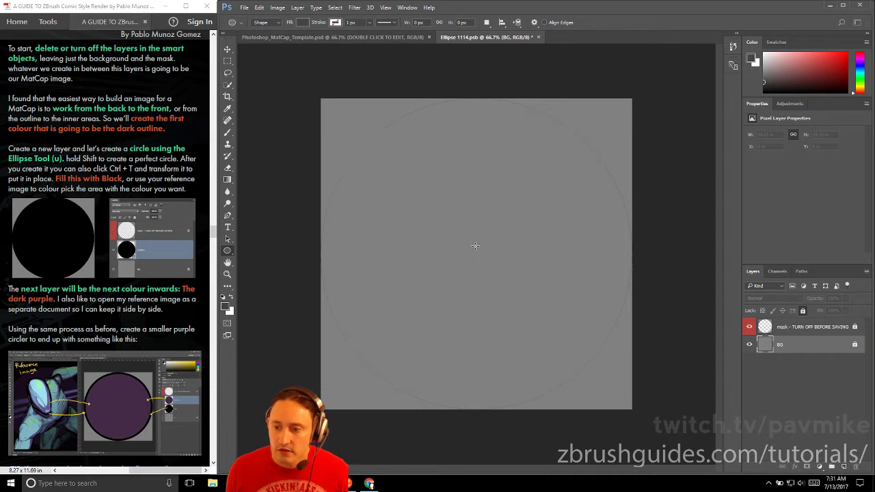
left_click_drag(476, 247, 578, 320)
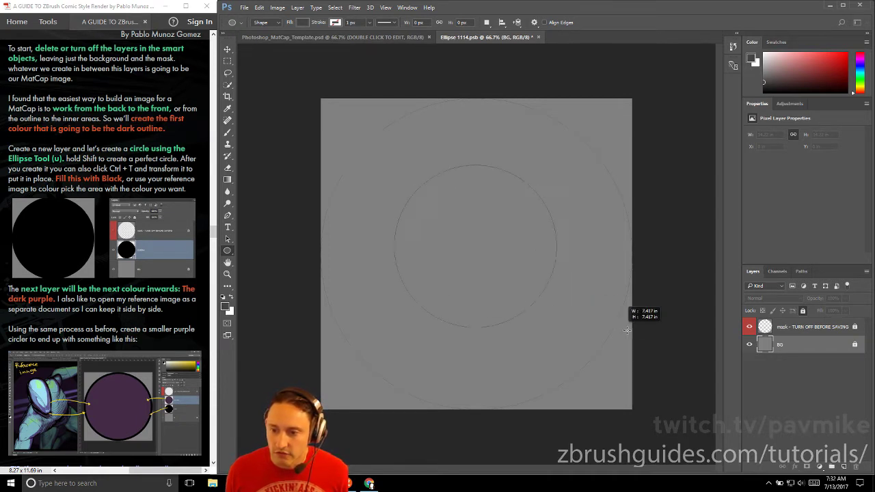
left_click_drag(627, 330, 831, 407)
Step: Set the circle's fill colour to black
key("alt+space")
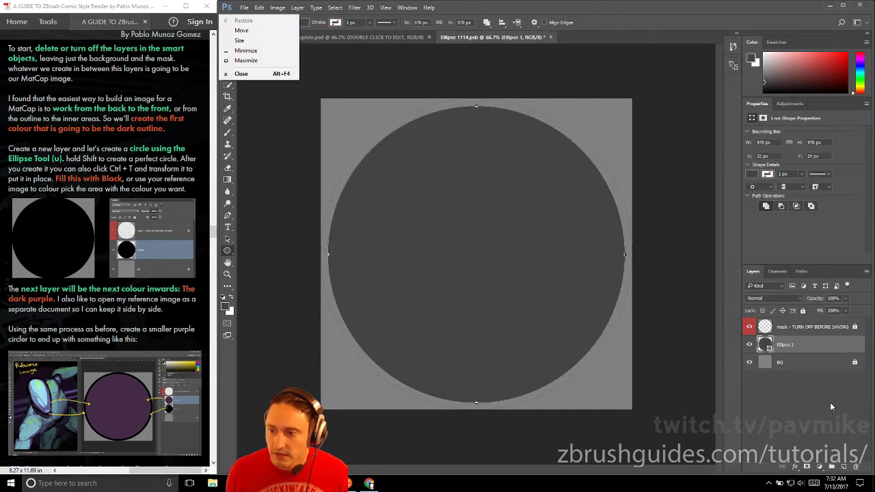
key("Escape")
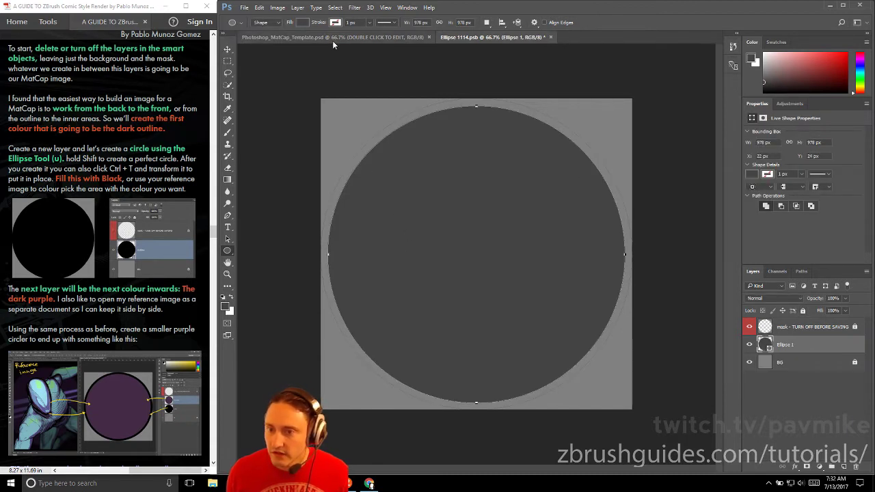
left_click(298, 24)
left_click(261, 71)
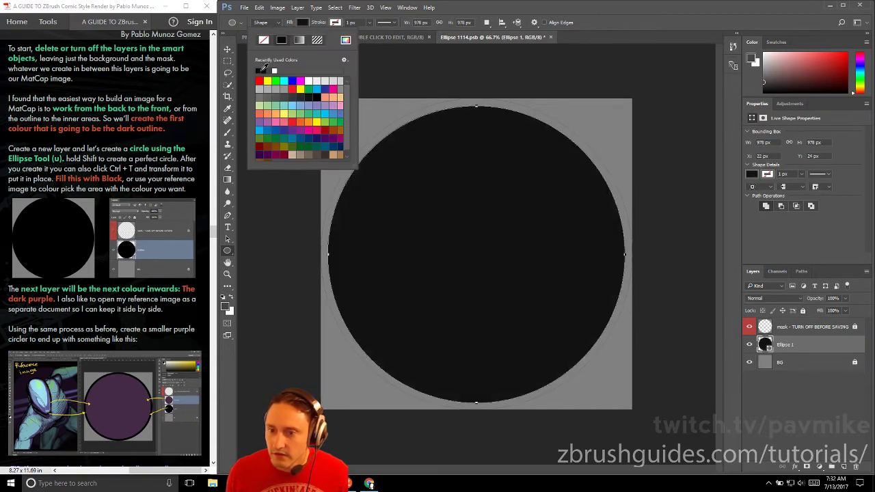
left_click(479, 78)
left_click(458, 111)
key("Escape")
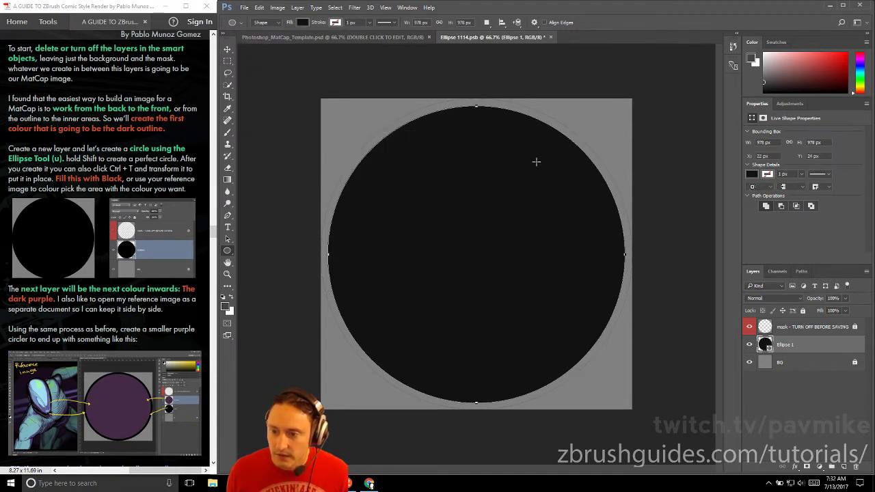
Step: Scale and centre the black circle to fill the 1025×1025 px canvas
key("ctrl+t")
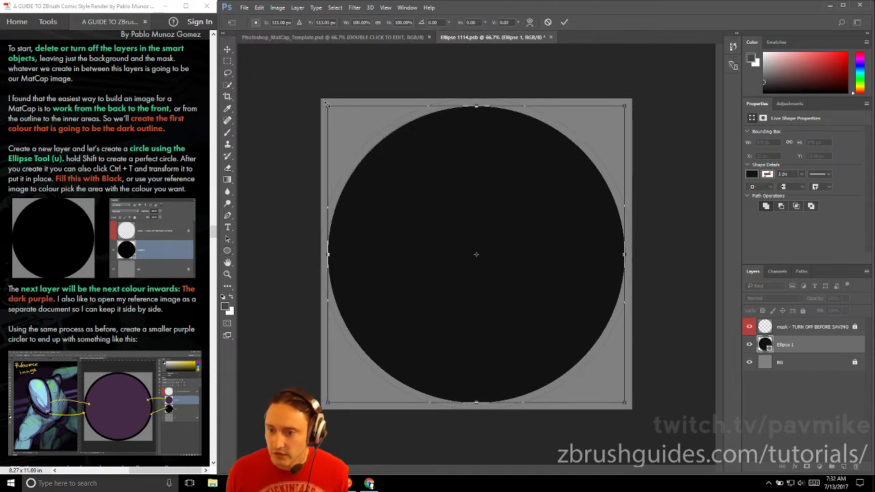
left_click_drag(327, 104, 322, 100)
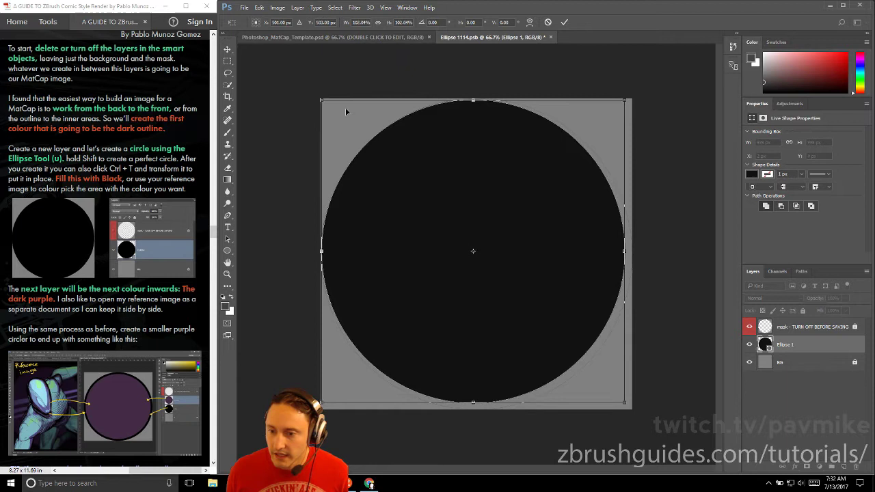
left_click_drag(628, 99, 629, 97)
left_click_drag(626, 403, 634, 408)
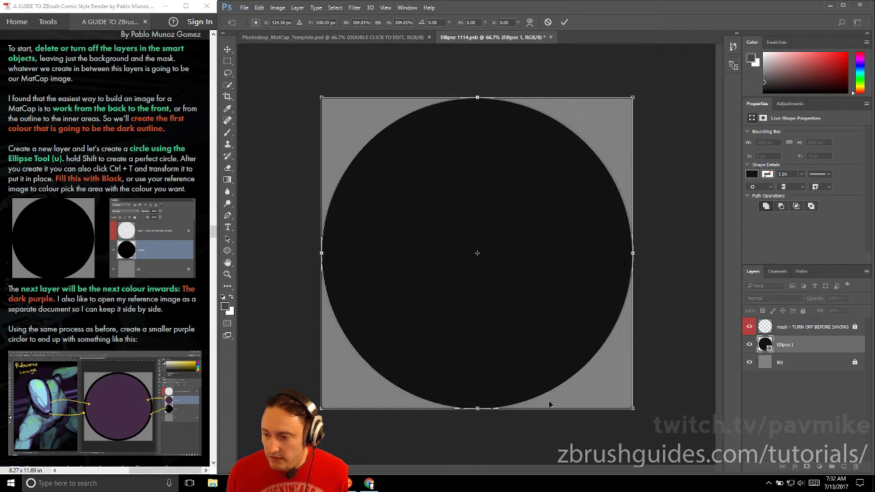
left_click_drag(383, 245, 387, 248)
key("Return")
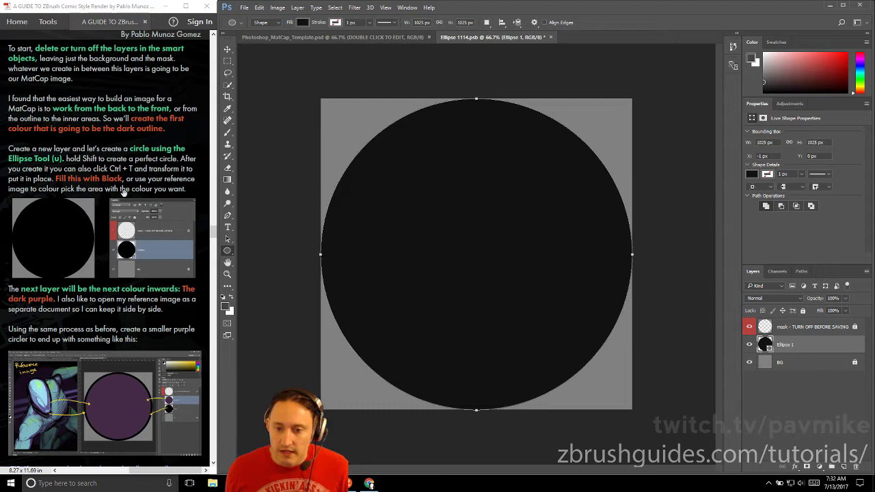
Step: Scroll the tutorial and move the reference image window into place
scroll(107, 190, "down", 3)
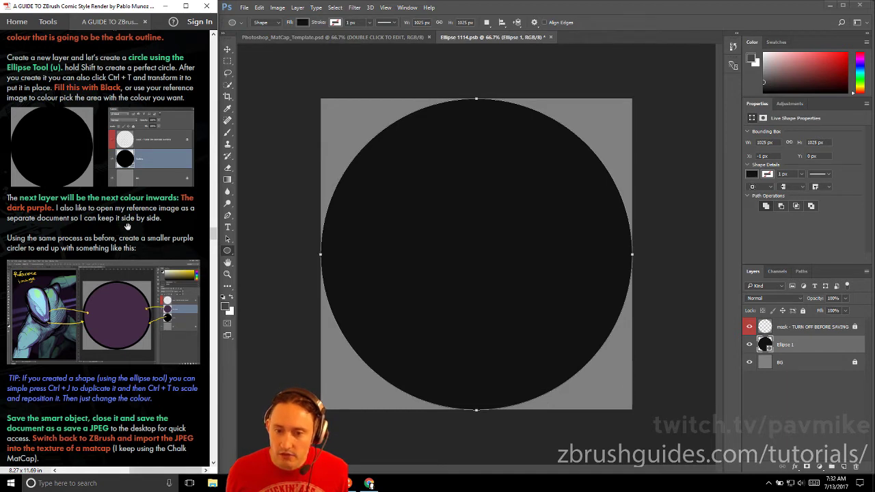
scroll(126, 227, "down", 2)
scroll(122, 227, "down", 2)
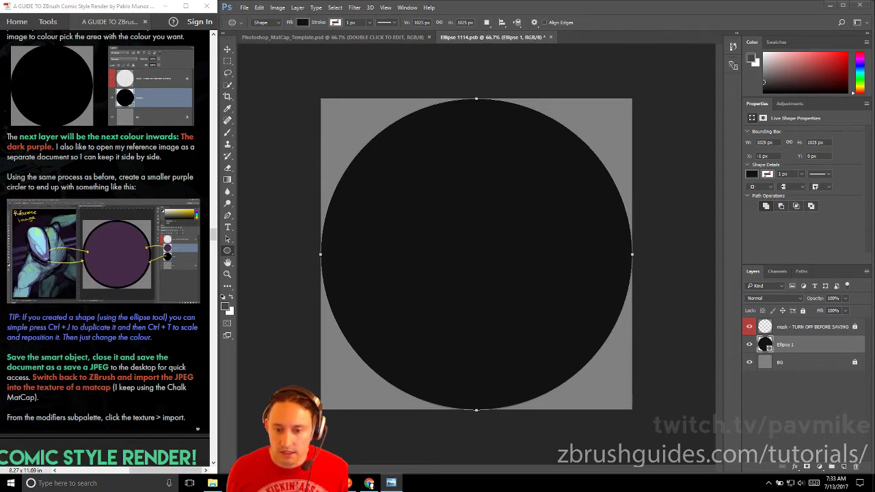
left_click_drag(41, 222, 96, 127)
Step: Open ComicColor.jpg from the ComicRendering folder as a floating window beside the circle document
left_click(210, 124)
left_click(244, 7)
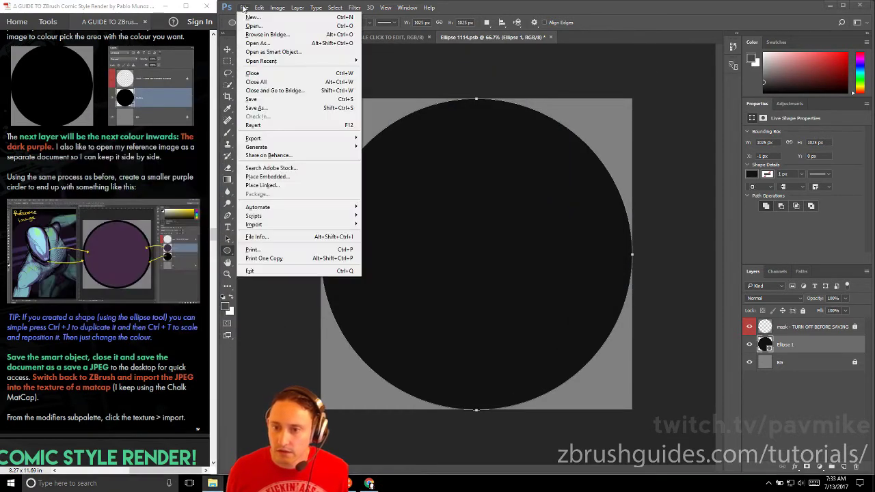
left_click(254, 26)
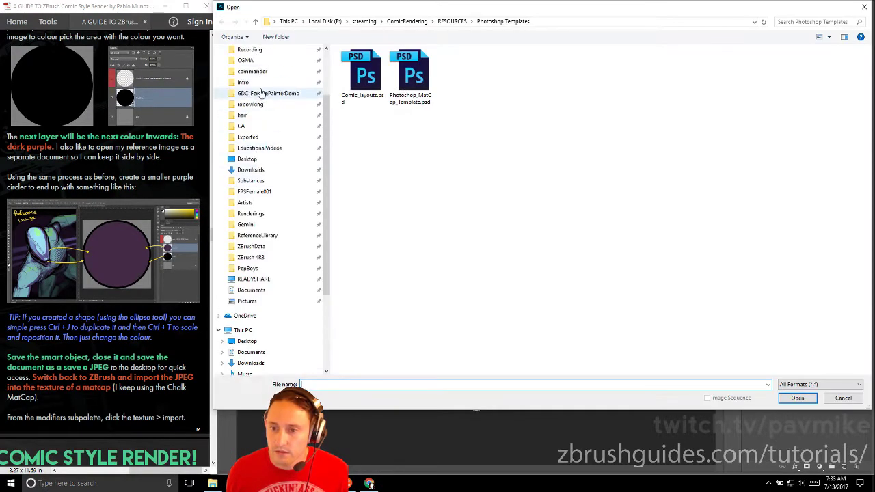
left_click(266, 79)
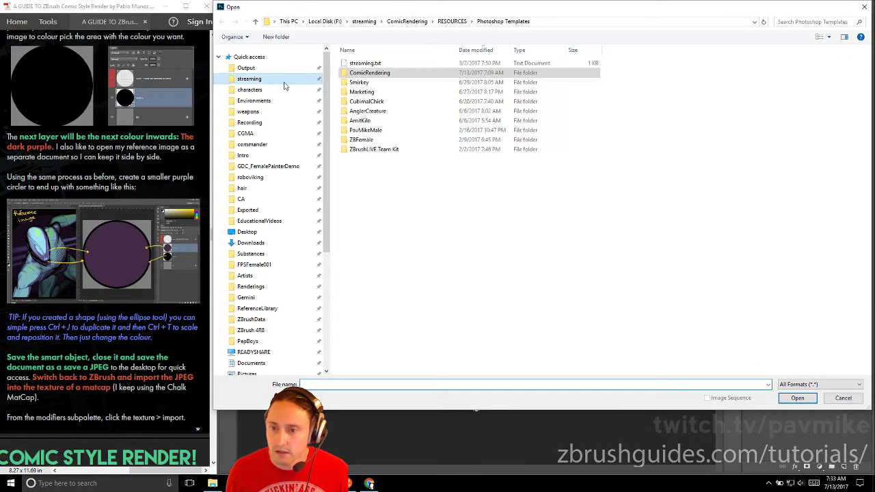
double_click(406, 74)
double_click(458, 71)
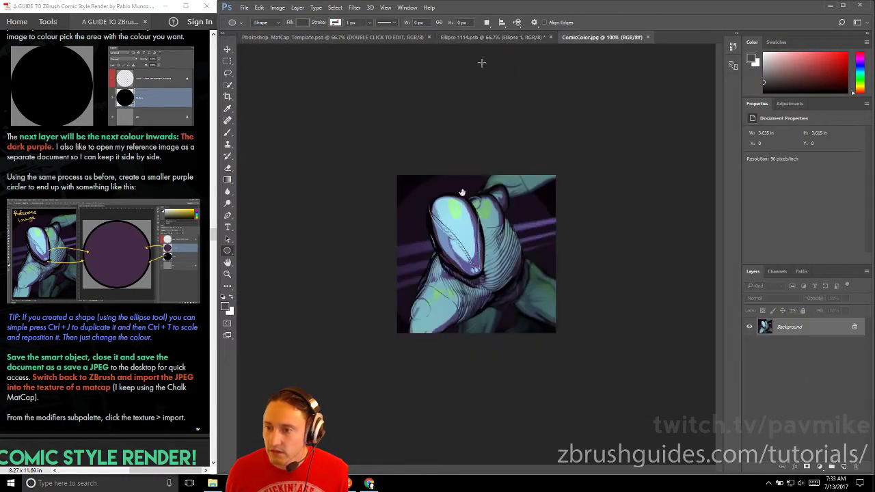
left_click_drag(577, 39, 743, 102)
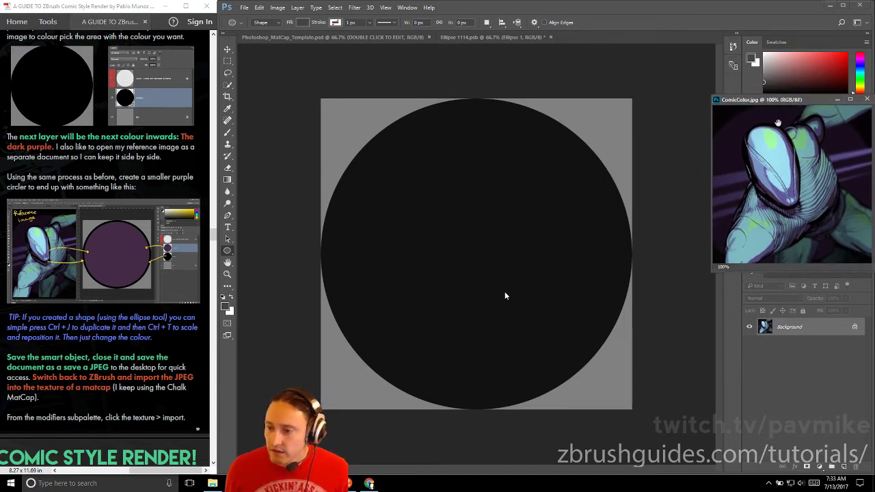
left_click(527, 296)
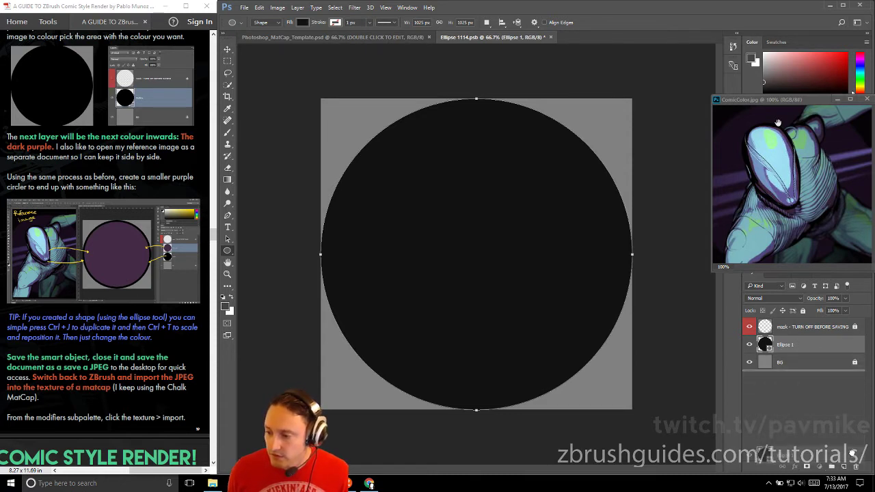
Step: Duplicate the black circle as Ellipse 1 copy and shrink it to 977 px
left_click_drag(844, 467, 844, 467)
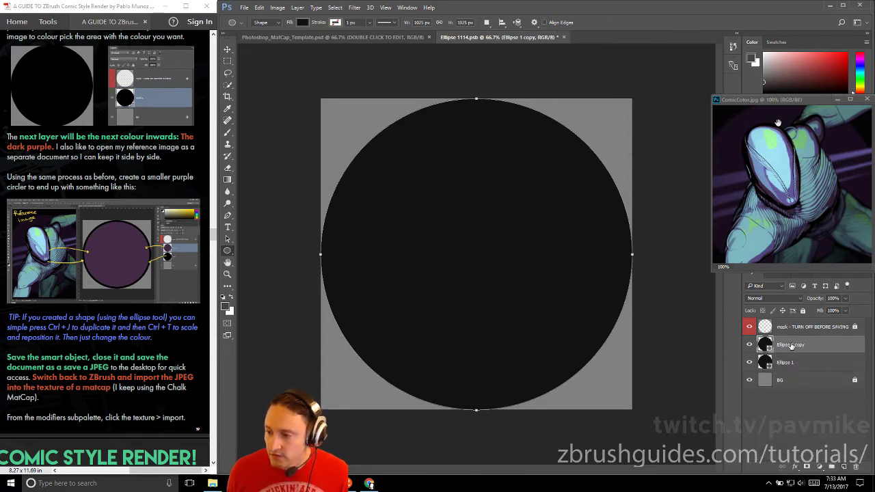
key("ctrl+t")
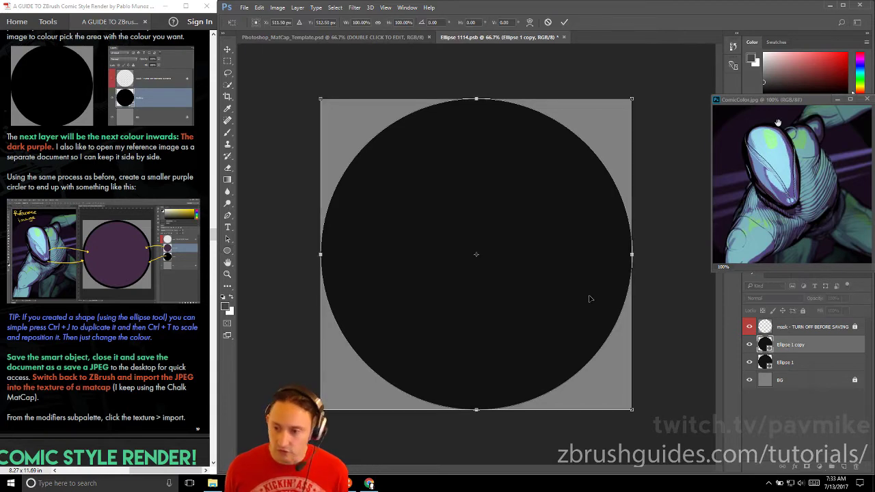
left_click_drag(321, 97, 323, 107)
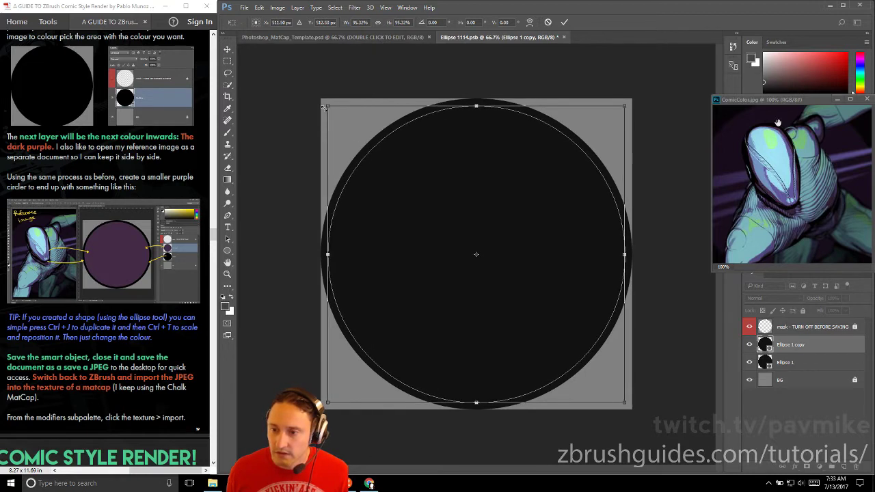
key("Return")
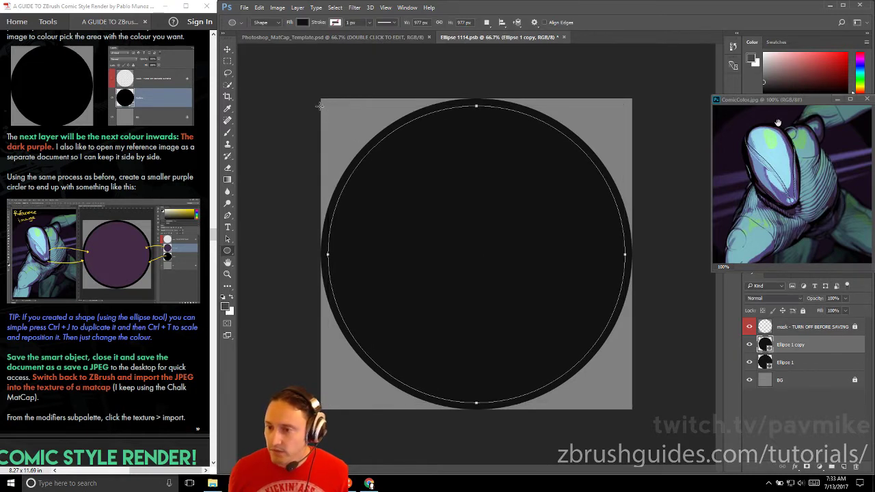
Step: Fill Ellipse 1 copy with dark purple from Recently Used Colors, leaving a black ring
left_click(303, 23)
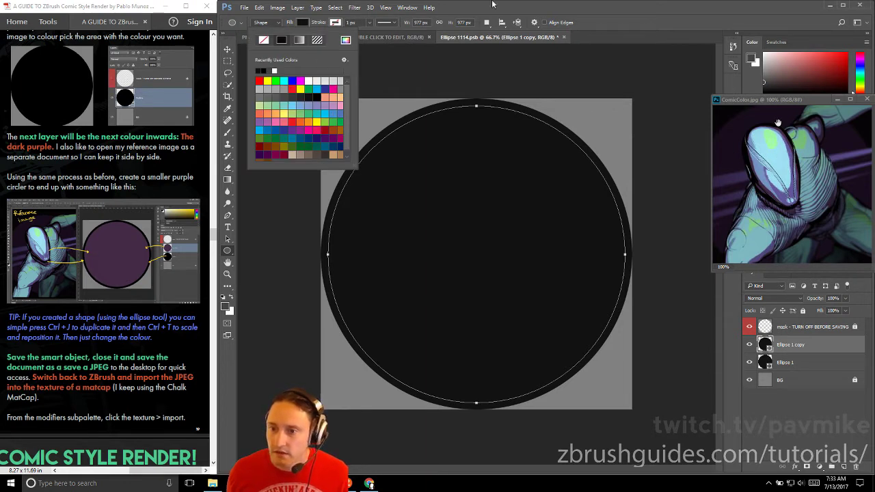
left_click(433, 30)
left_click(228, 108)
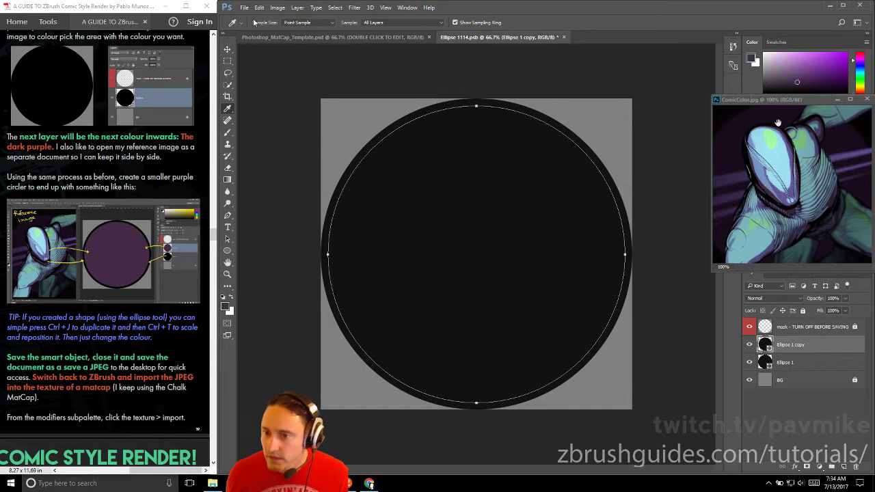
key("u")
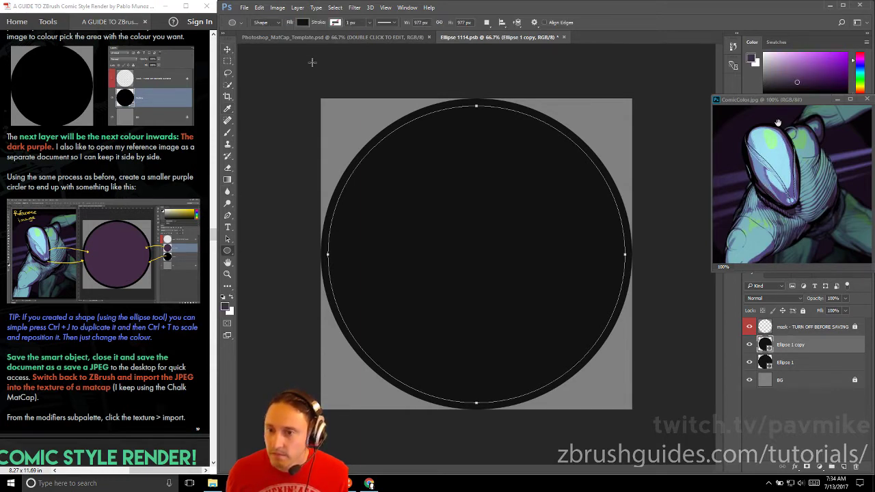
left_click(303, 22)
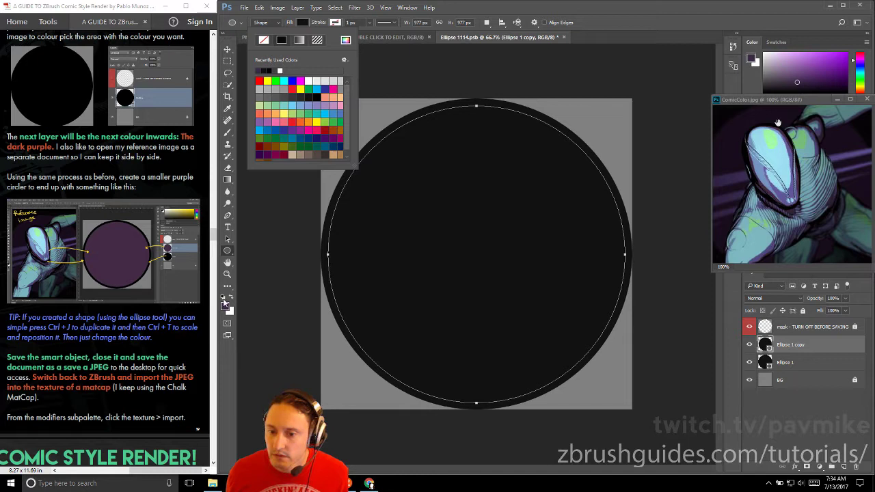
left_click(260, 69)
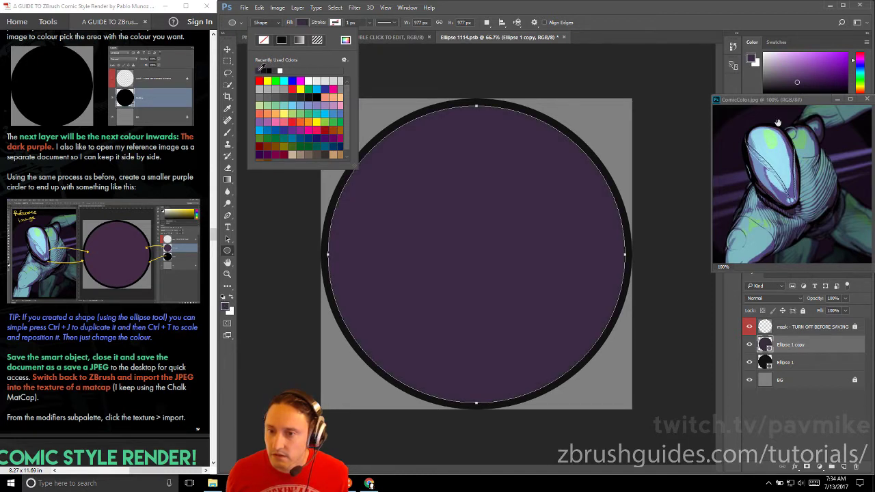
left_click(458, 8)
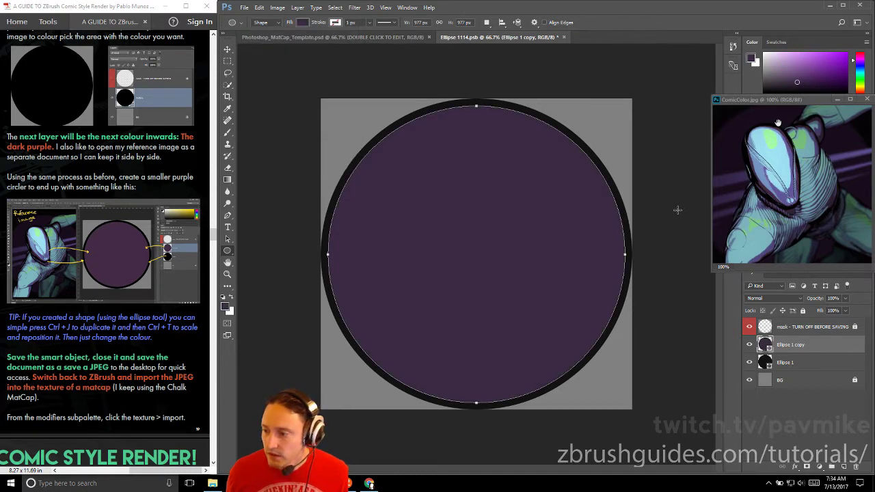
key("Return")
scroll(146, 316, "down", 3)
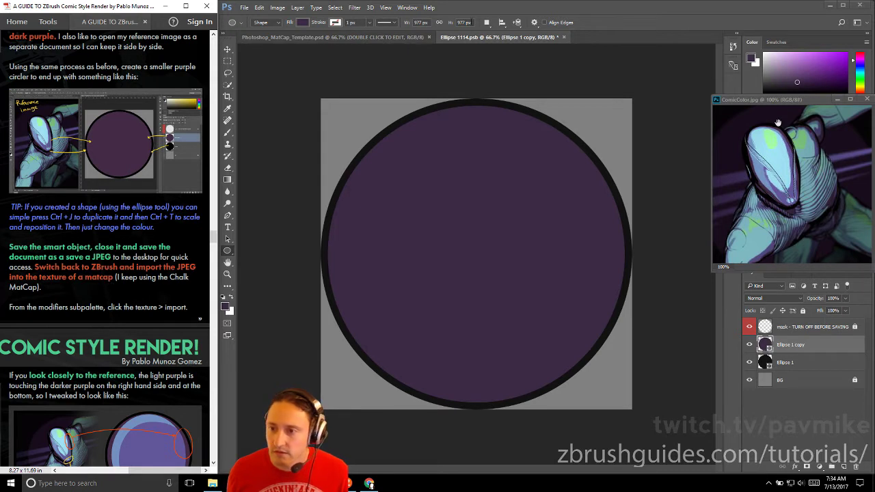
Step: Save and close the smart object, then Save As the template in JPEG format
key("ctrl+s")
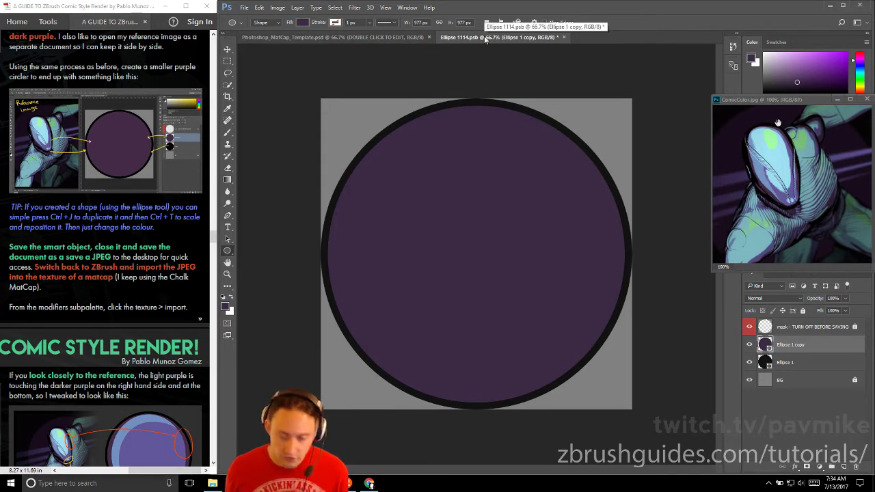
left_click(564, 37)
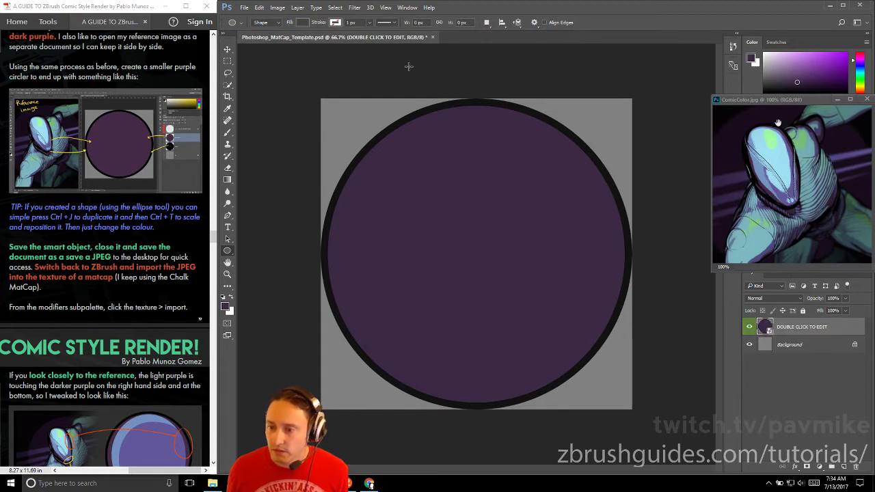
key("ctrl+shift+s")
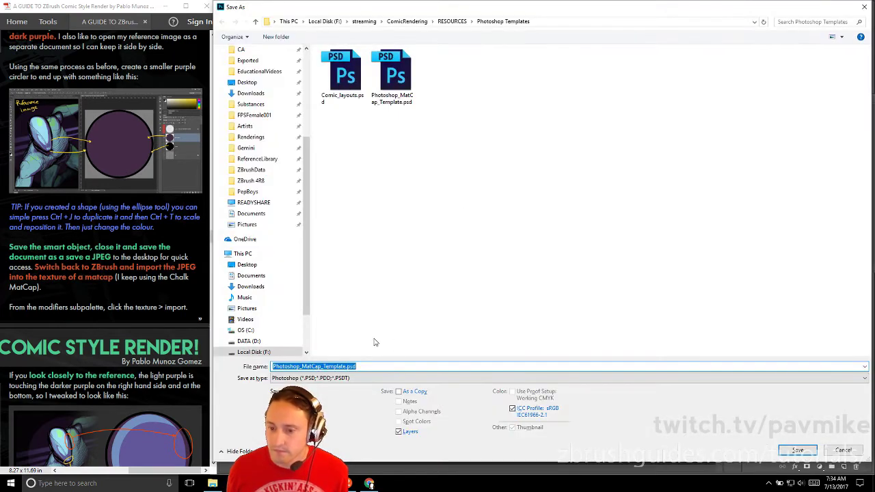
left_click(327, 378)
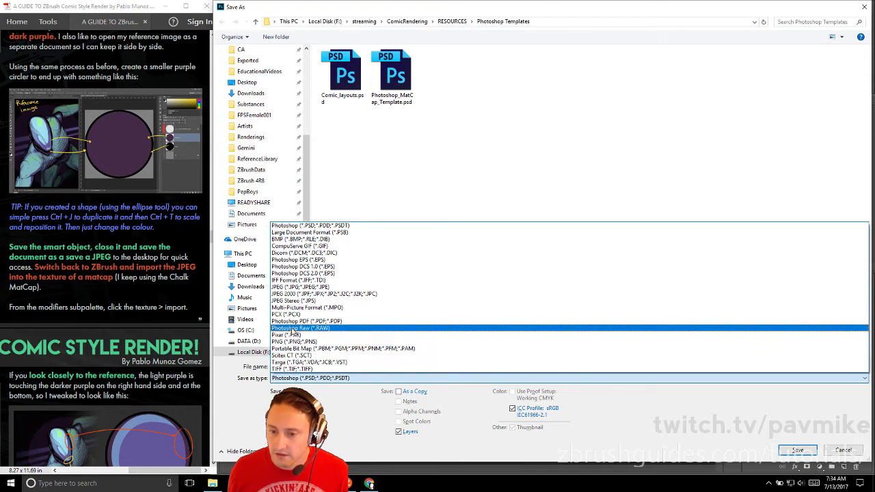
left_click(301, 287)
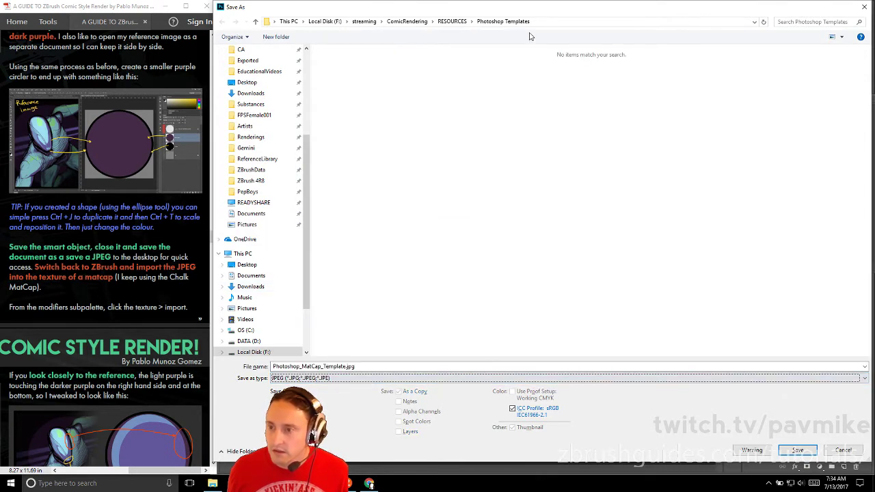
Step: Save the JPEG as TestPurple in the ComicRendering folder at quality 12
left_click(461, 22)
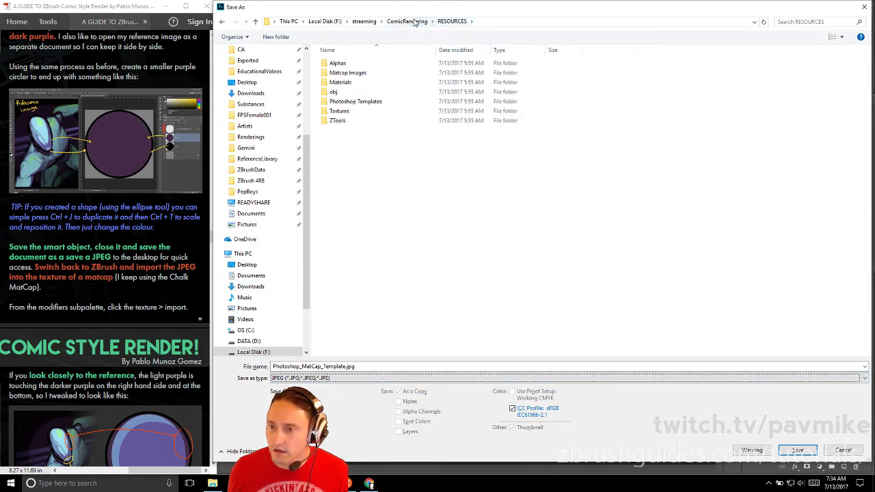
left_click(414, 22)
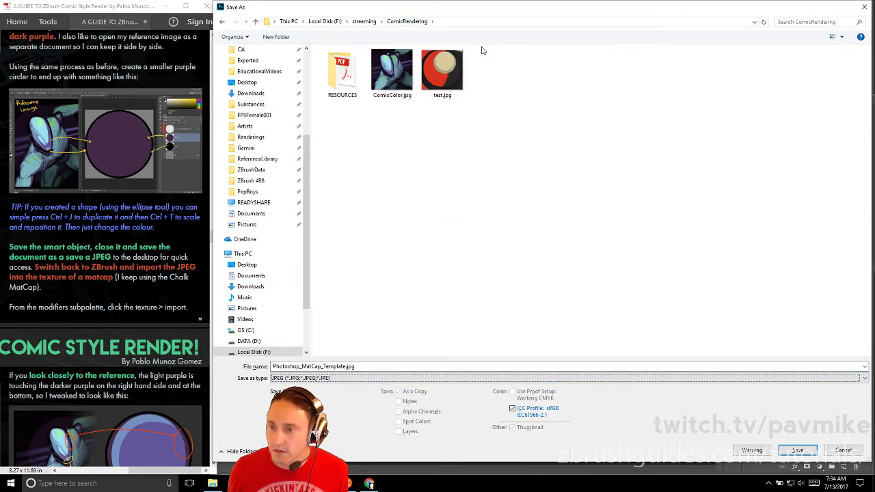
left_click(438, 369)
type("TestPurp")
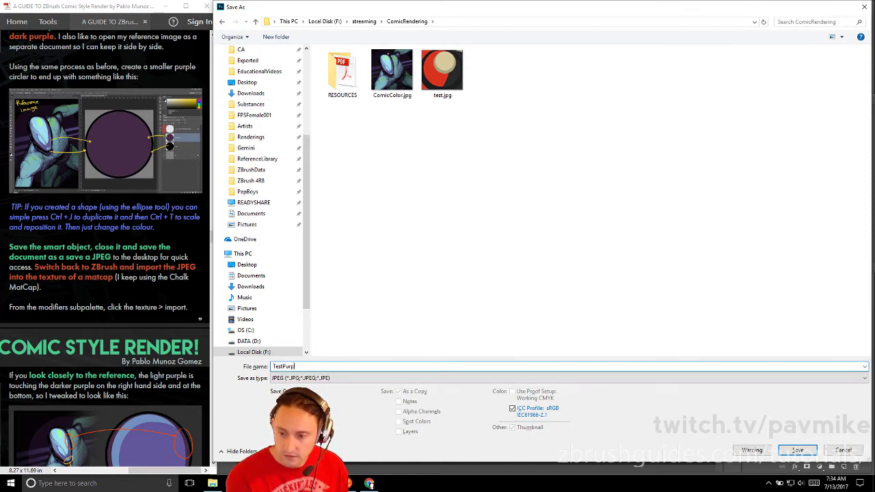
key("Return")
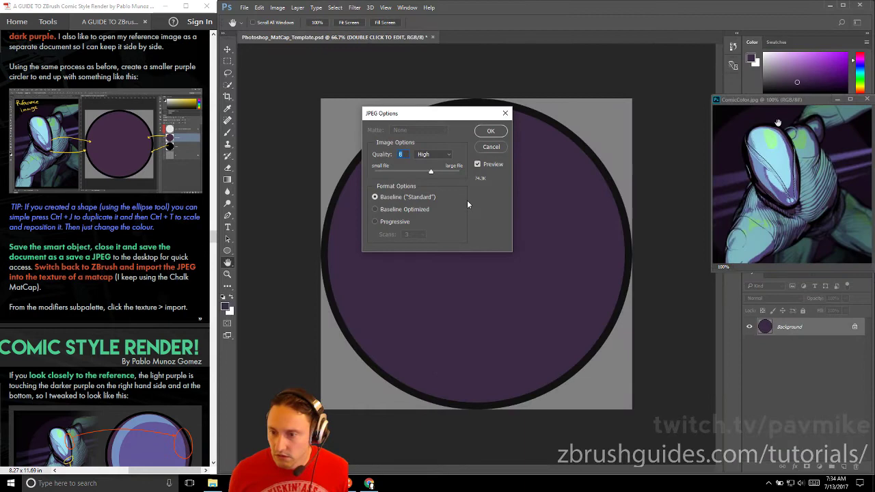
left_click(490, 131)
Step: In ZBrush, assign the TestPurple image as the MatCap material's texture
key("alt+Tab")
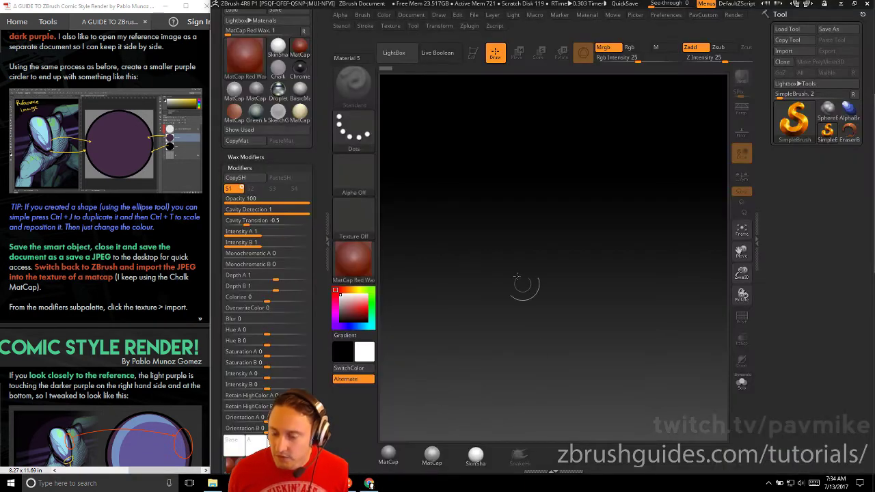
left_click(390, 25)
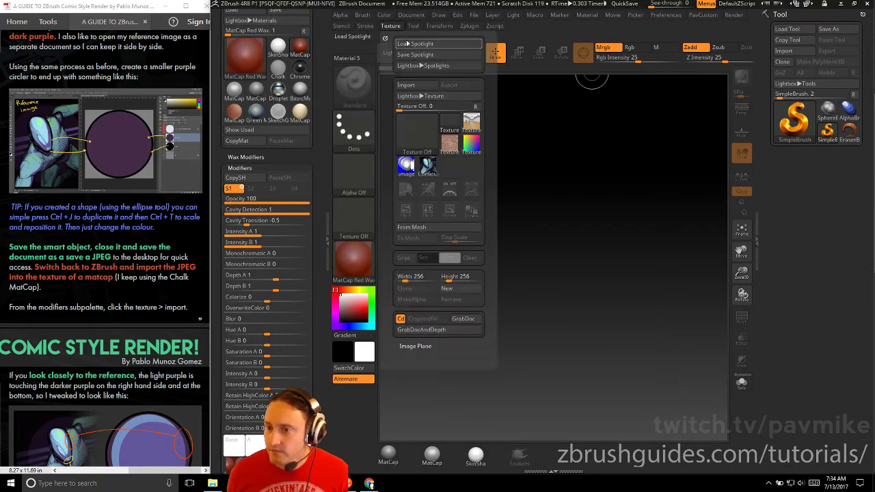
left_click(409, 85)
scroll(289, 149, "up", 2)
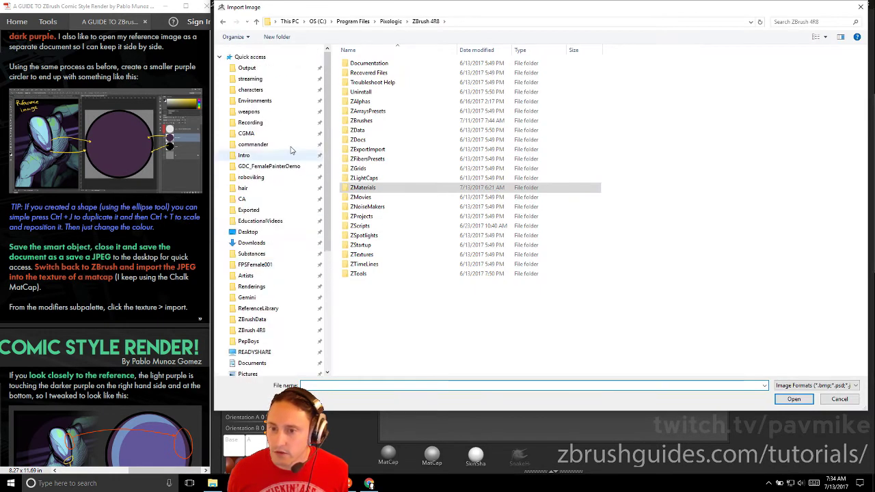
left_click(250, 78)
key("Escape")
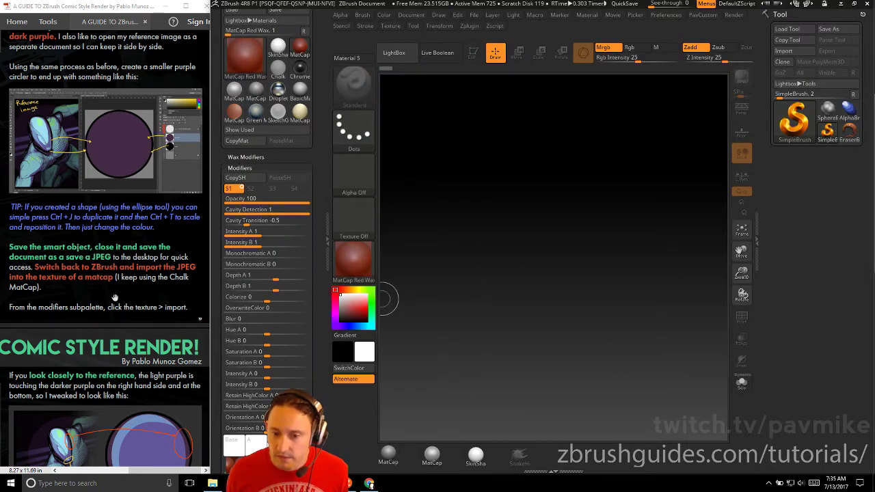
scroll(319, 249, "down", 3)
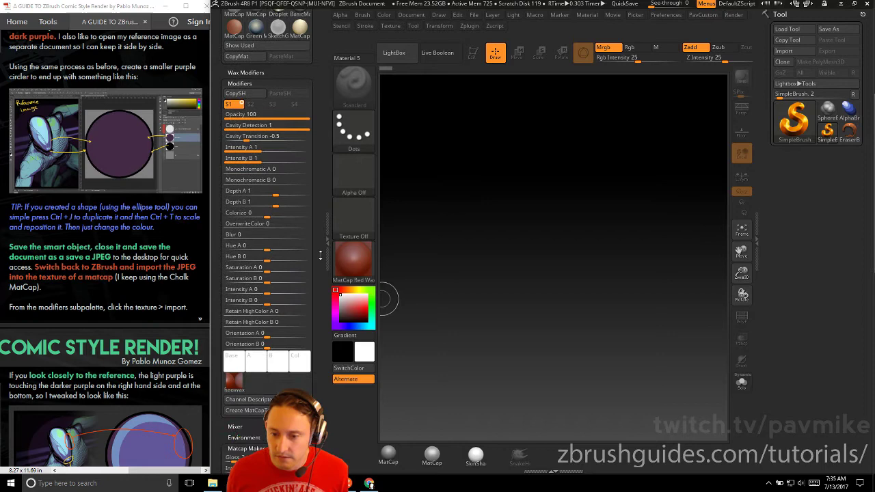
scroll(43, 276, "down", 10)
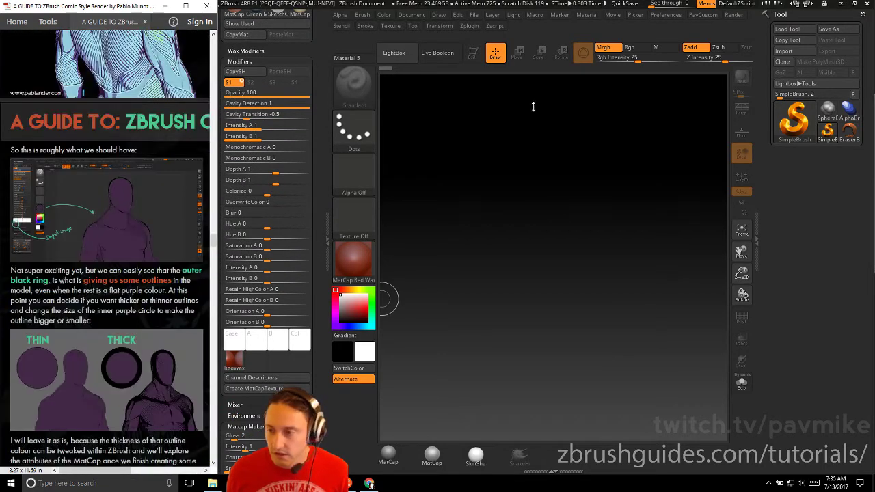
left_click(230, 361)
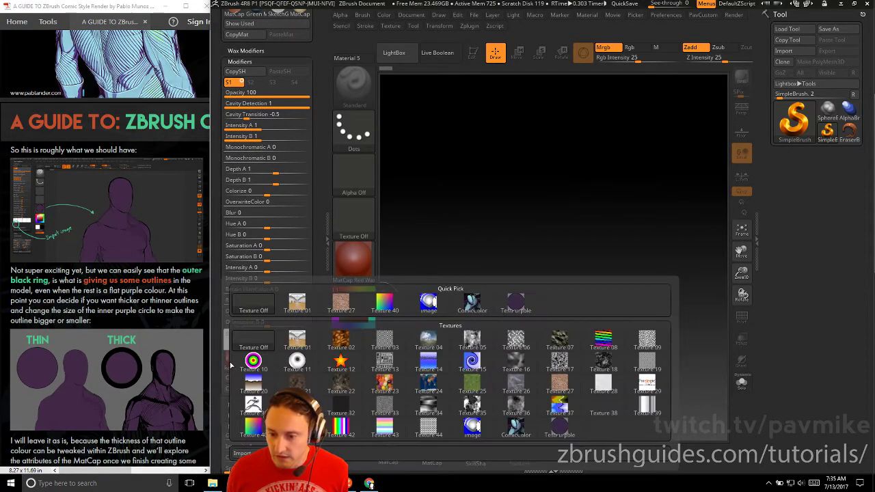
left_click(516, 301)
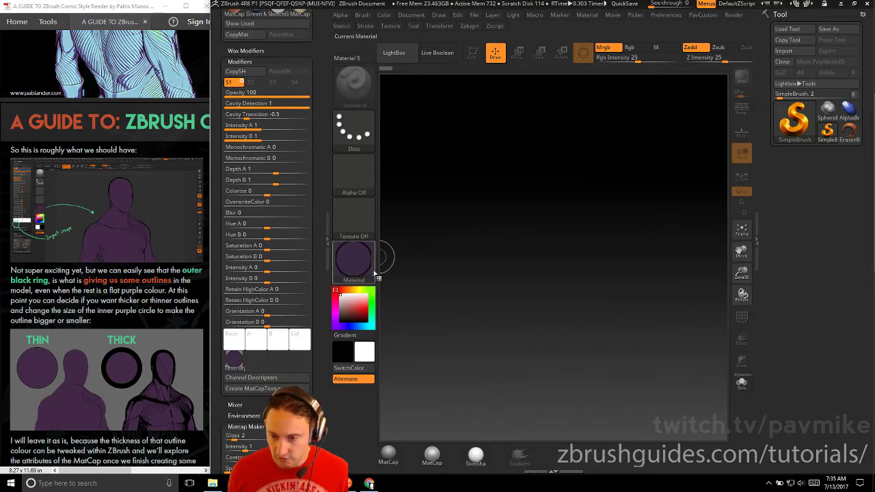
Step: Load the Kepler_Bust tool, draw it on the canvas in Edit mode, and frame it
left_click(787, 29)
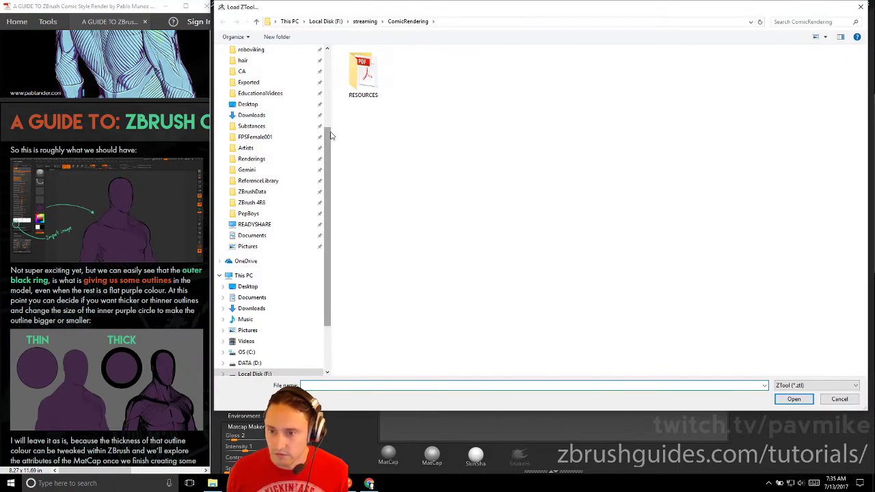
key("Escape")
left_click_drag(531, 303, 464, 99)
key("t")
key("f")
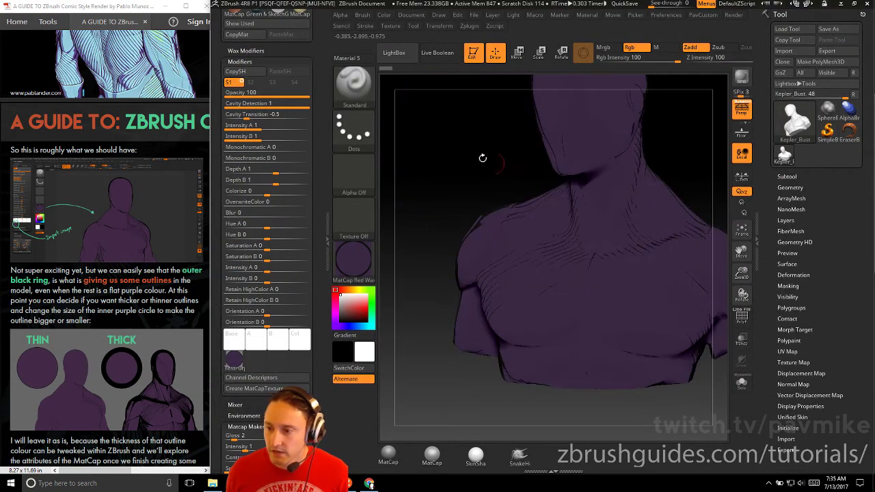
left_click_drag(482, 157, 506, 167)
scroll(109, 327, "down", 1)
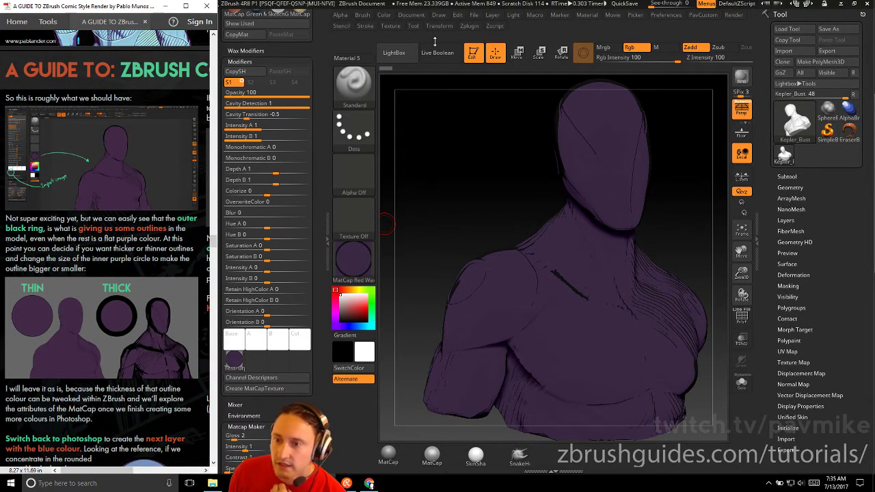
left_click(411, 15)
Step: Set the ZBrush canvas background to grey and turn the purple bust to a frontal view
left_click_drag(421, 190, 558, 180)
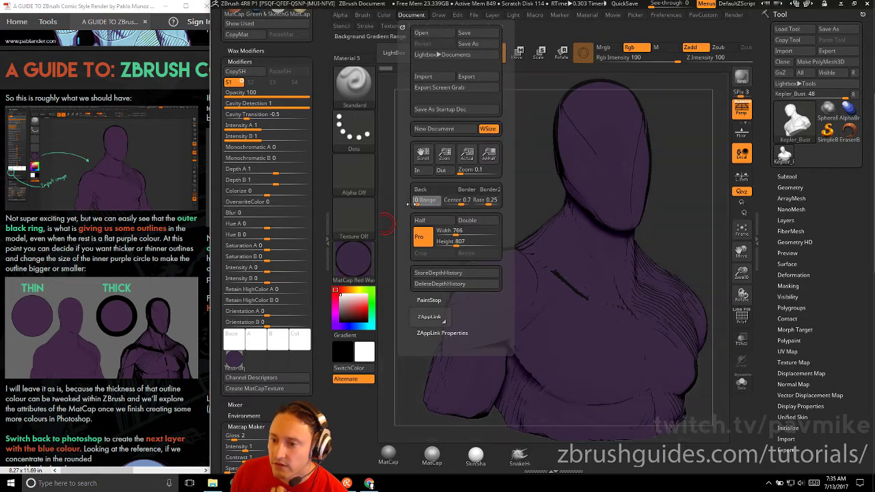
mouse_move(496, 156)
left_mouse_down()
mouse_move(520, 164)
mouse_move(487, 151)
left_mouse_up()
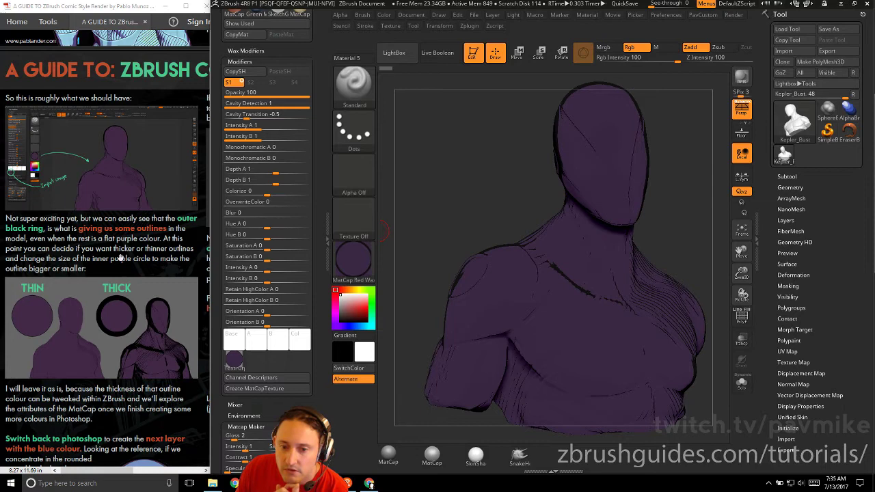
scroll(111, 262, "down", 1)
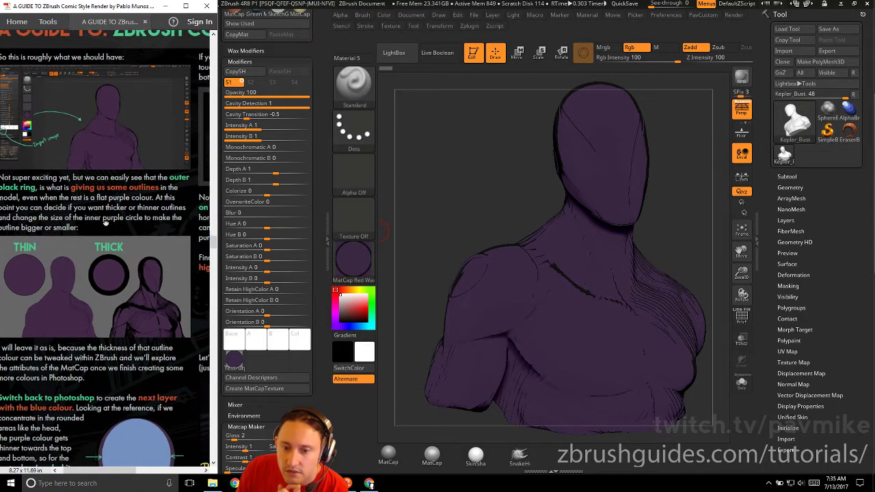
scroll(106, 222, "down", 2)
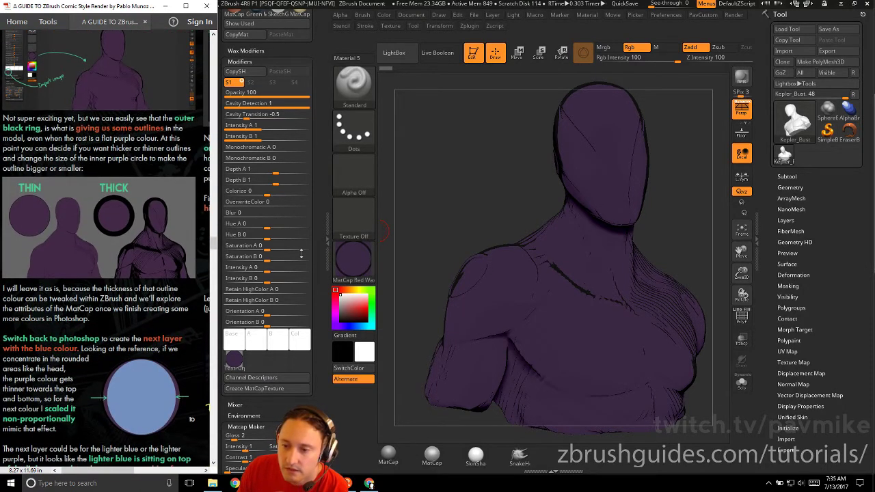
scroll(301, 253, "up", 4)
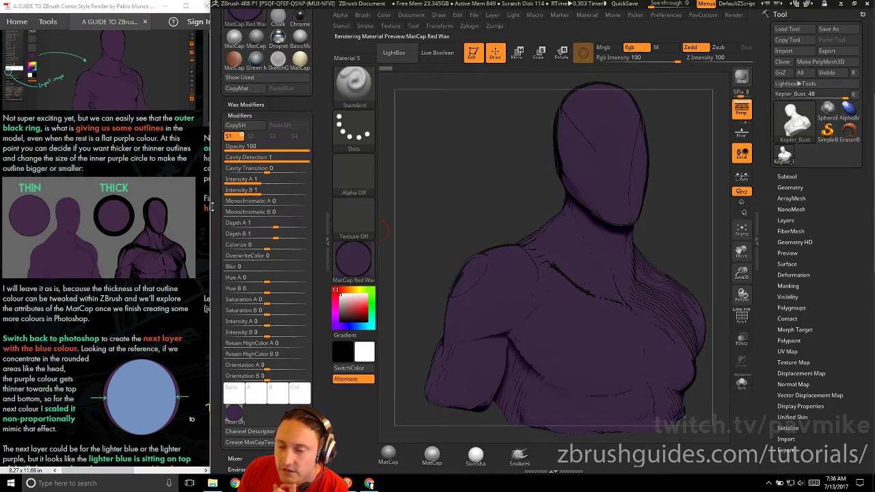
scroll(226, 205, "down", 1)
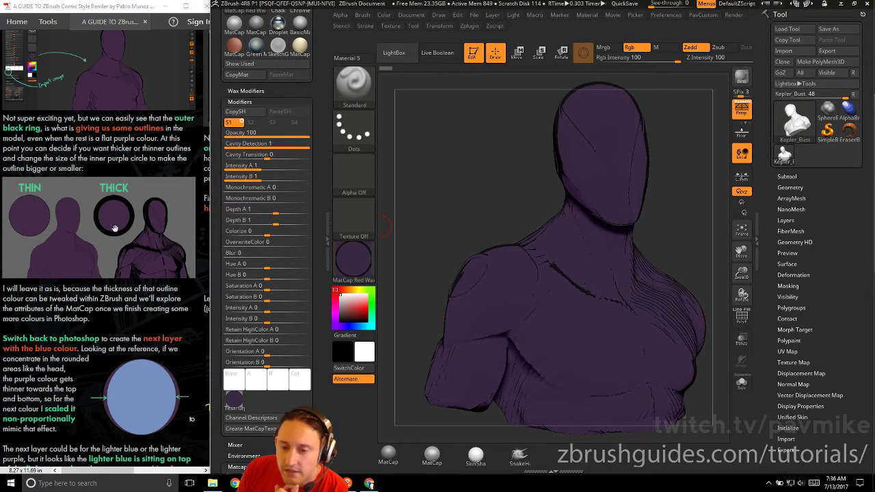
scroll(132, 275, "down", 3)
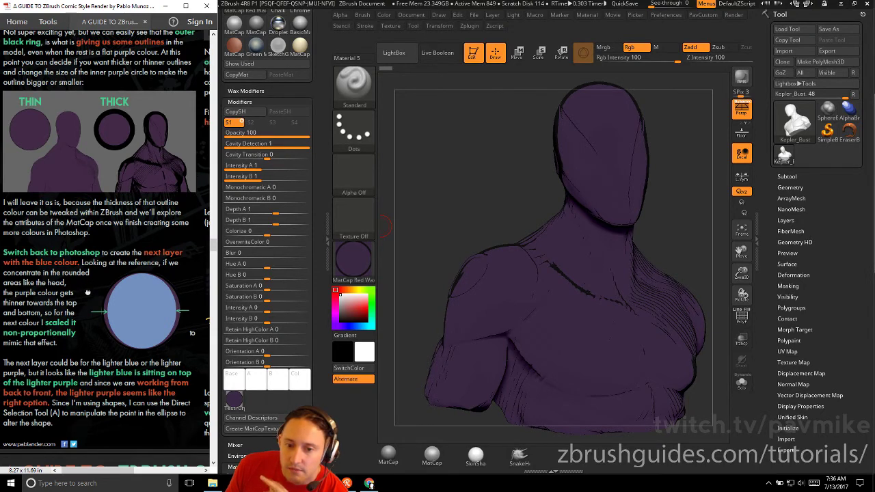
left_click_drag(87, 293, 89, 231)
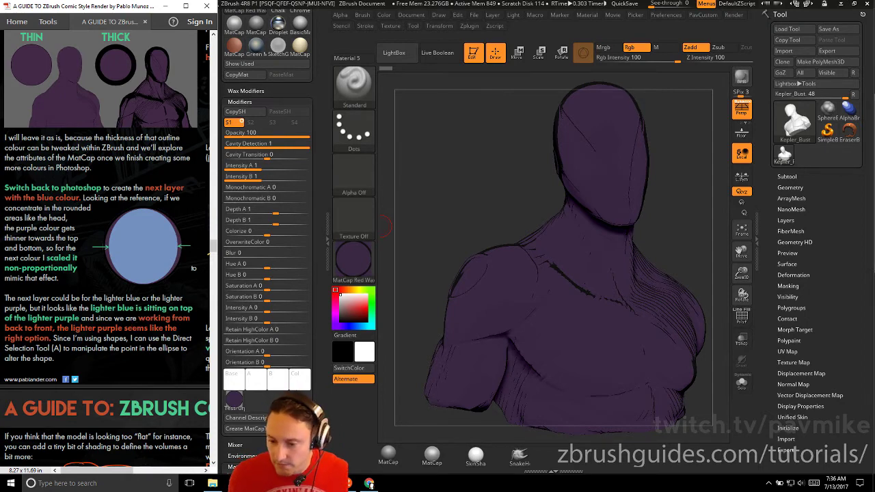
Step: In the MatCap smart object, duplicate the Ellipse 1 copy layer and narrow it from both sides
key("alt+Tab")
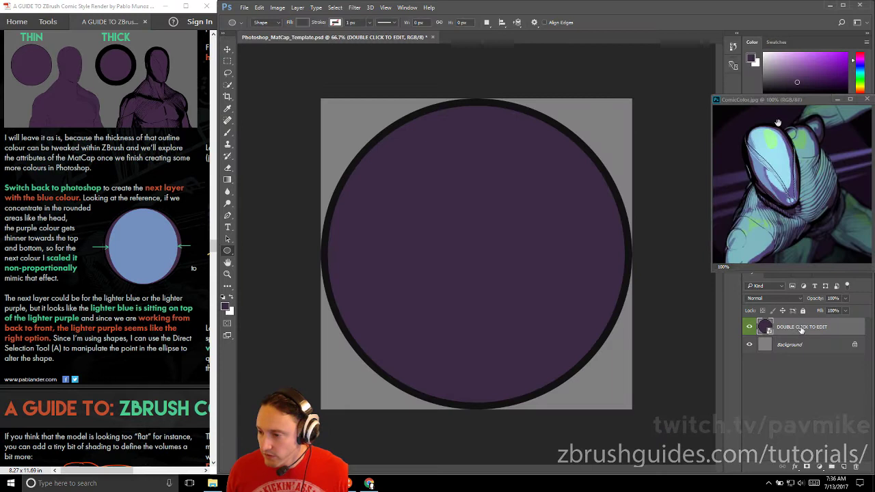
double_click(802, 327)
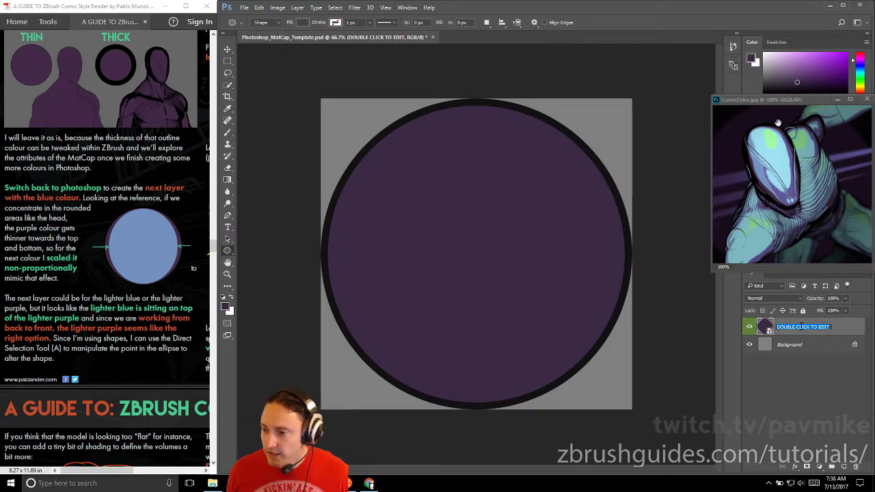
double_click(765, 328)
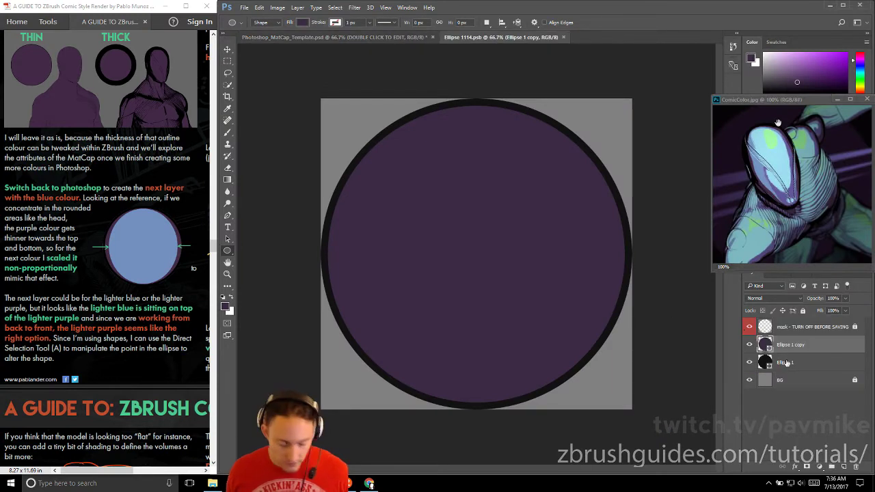
left_click_drag(795, 352, 846, 466)
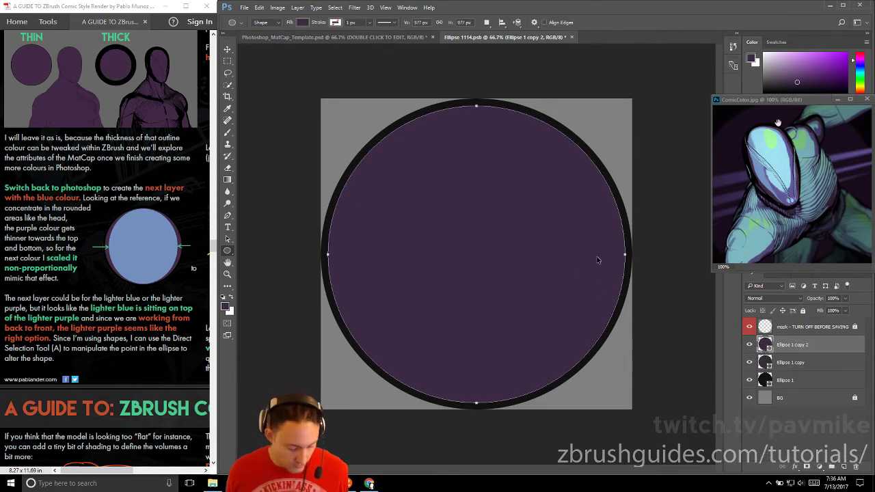
key("ctrl+t")
left_click_drag(622, 255, 594, 254)
left_click_drag(327, 254, 367, 254)
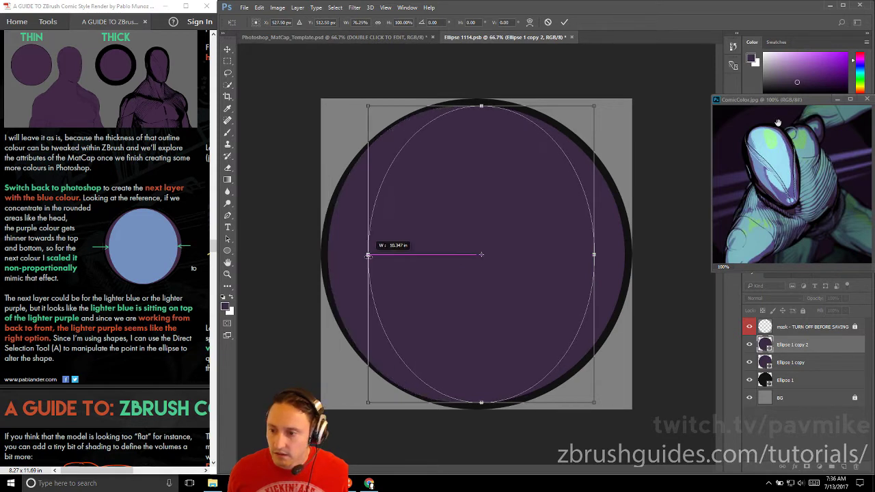
key("Return")
Step: Fill the narrowed oval with a light blue sampled from ComicColor.jpg
left_click(303, 22)
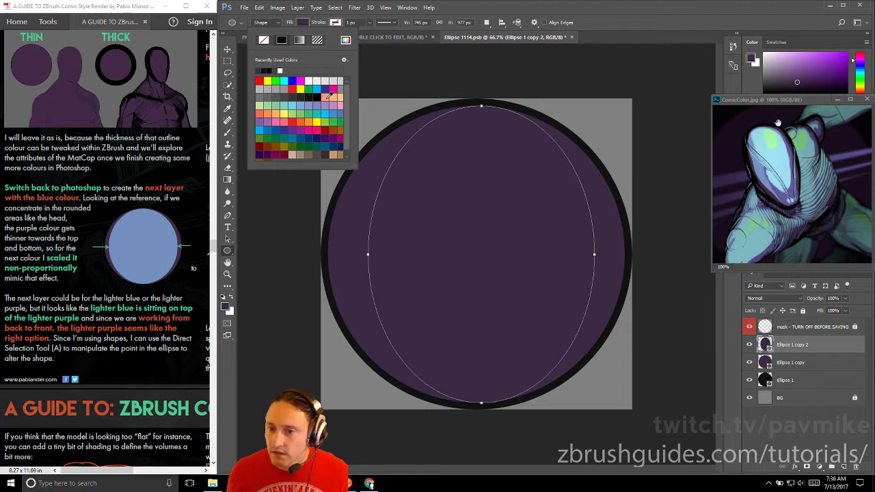
left_click(294, 104)
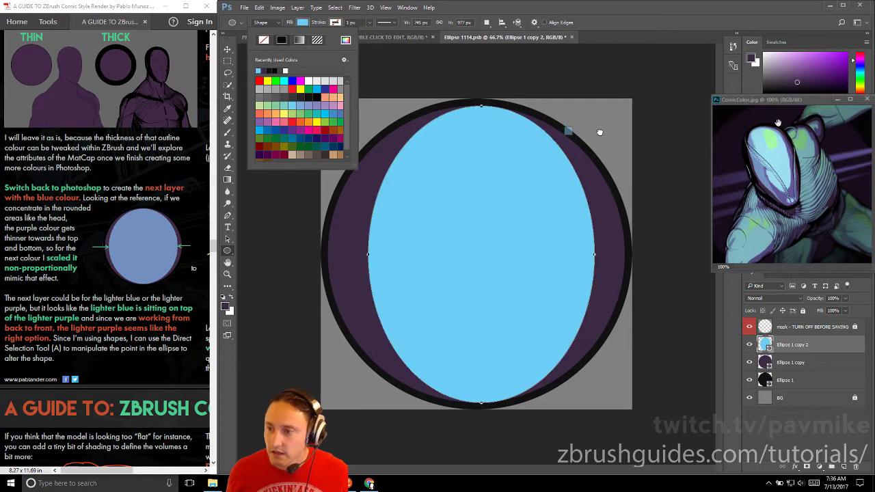
left_click(230, 109)
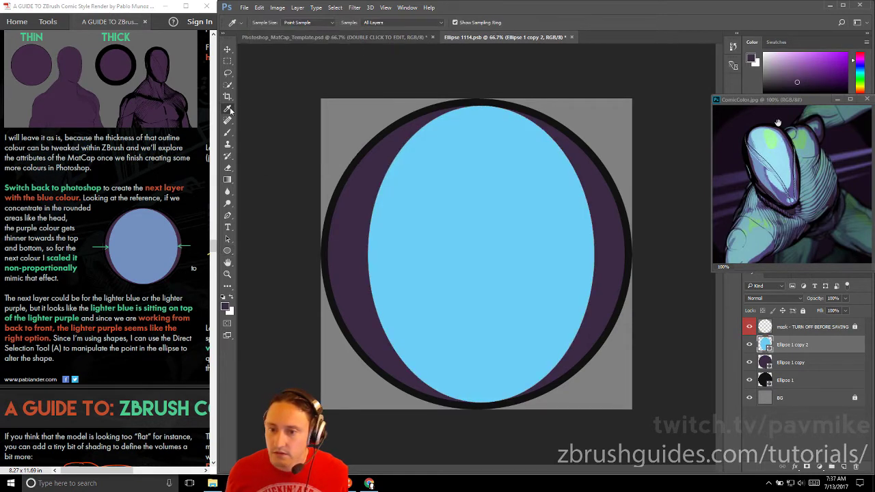
left_click(764, 156)
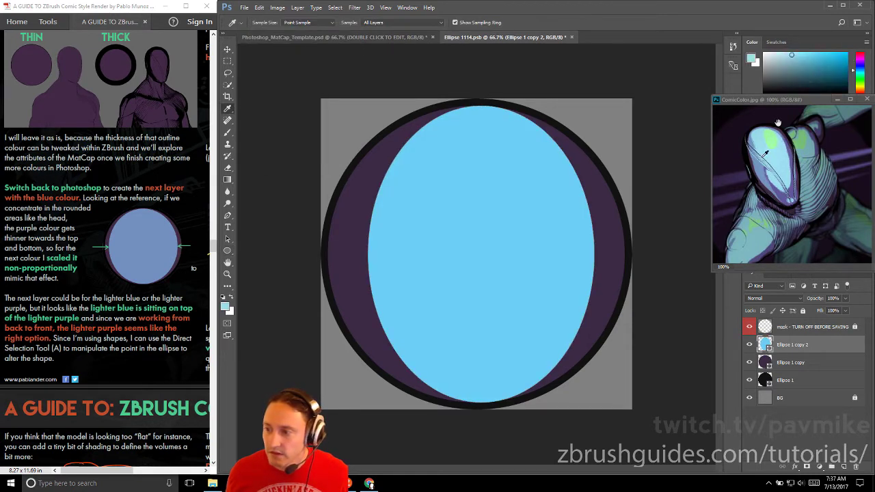
key("u")
left_click(303, 22)
left_click(276, 71)
left_click(429, 63)
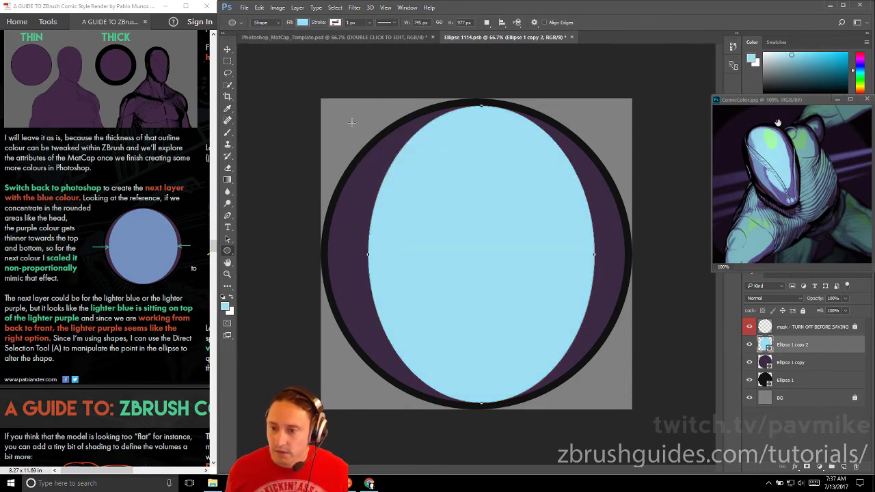
Step: Widen the oval slightly leftward and refill it with a darker blue sampled from the reference
key("ctrl+t")
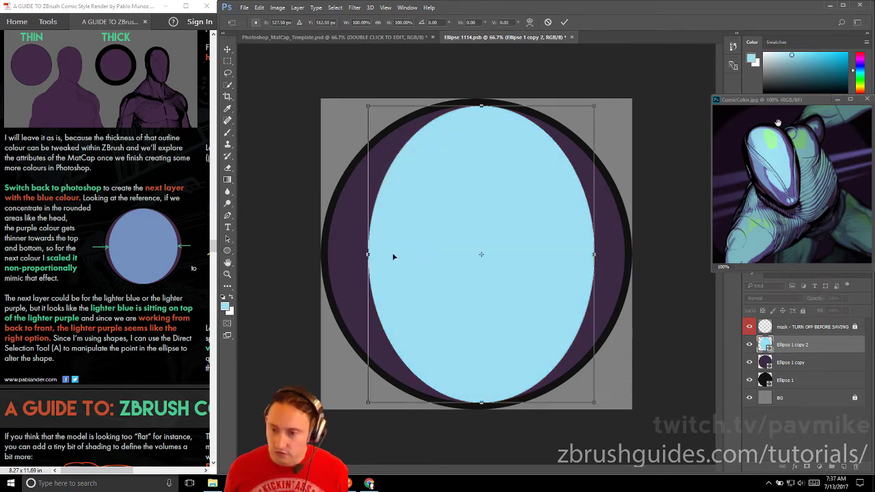
mouse_move(366, 254)
left_mouse_down()
mouse_move(377, 257)
mouse_move(366, 264)
mouse_move(389, 264)
mouse_move(356, 268)
mouse_move(362, 265)
left_mouse_up()
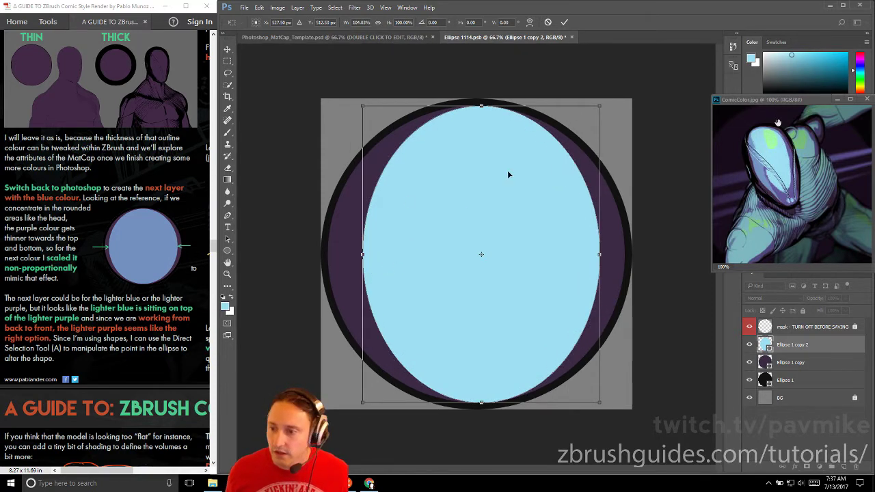
key("Return")
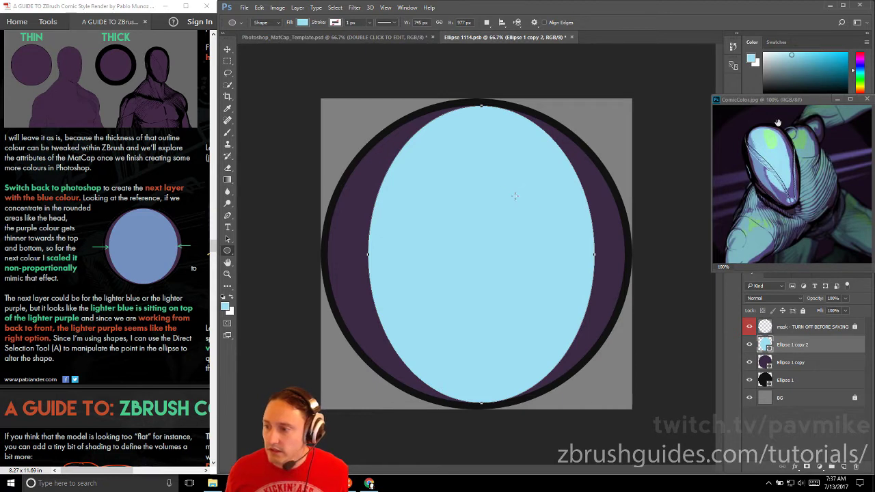
left_click(228, 108)
left_click(757, 169)
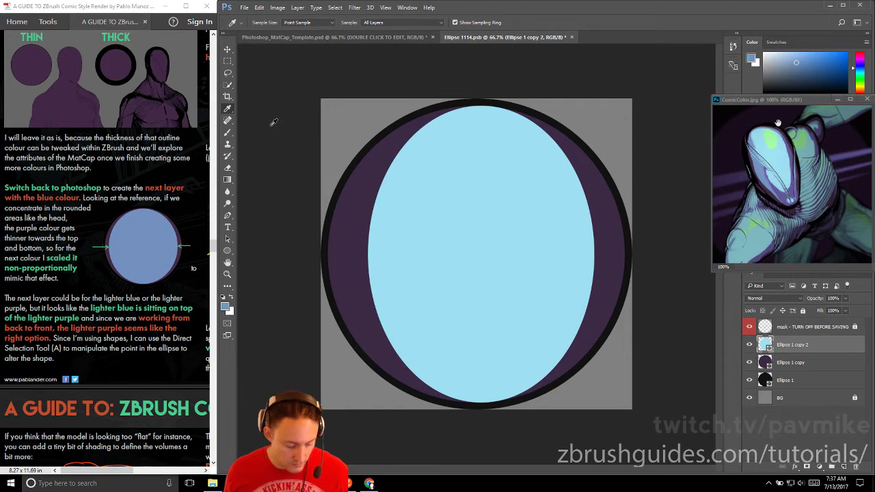
key("u")
left_click(301, 23)
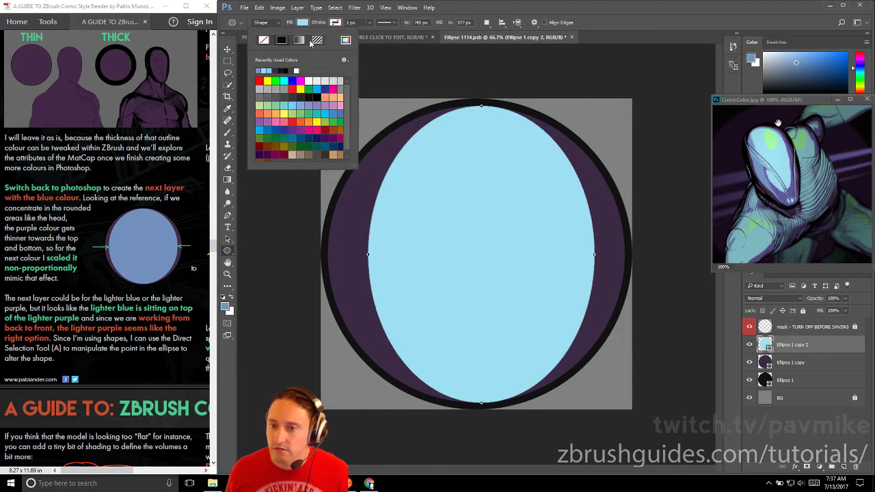
left_click(260, 70)
left_click(374, 46)
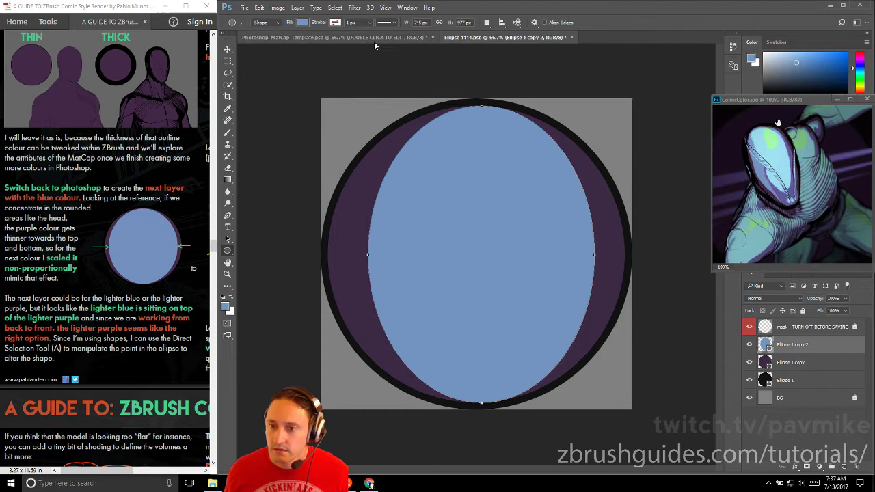
Step: Widen the light-blue oval to 856×977 px and duplicate it as Ellipse 1 copy 3
scroll(149, 238, "down", 5)
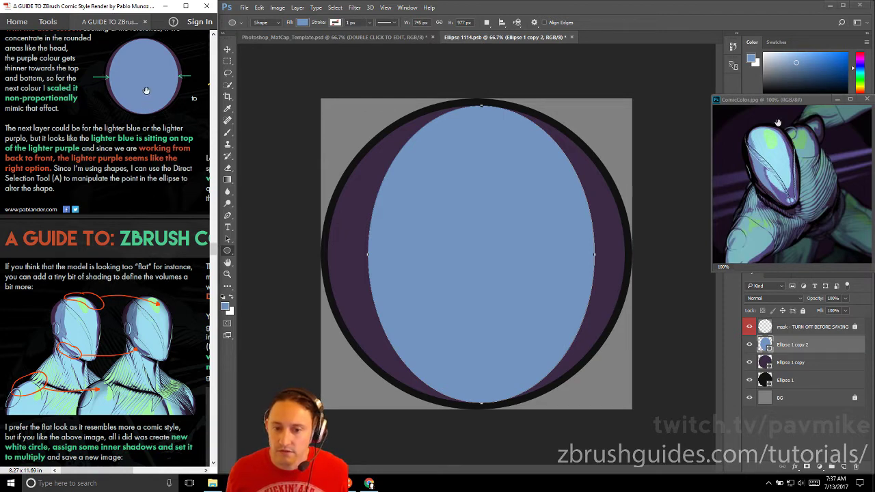
scroll(143, 76, "up", 4)
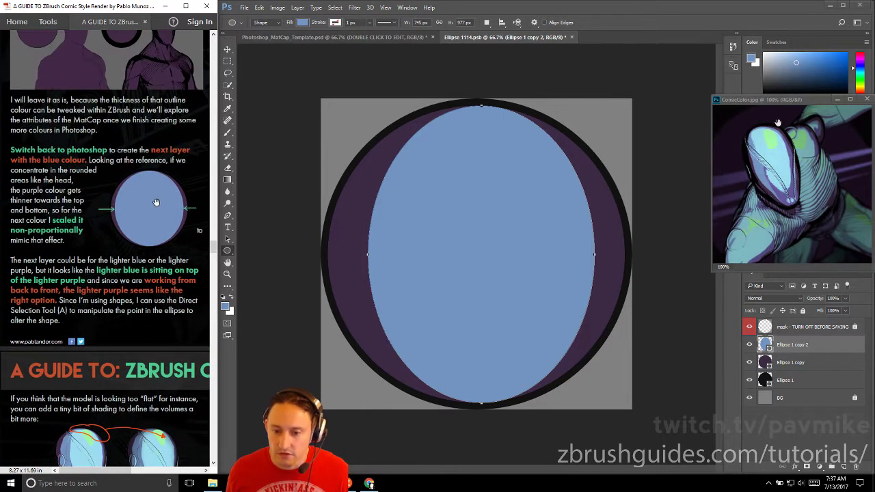
scroll(164, 179, "right", 5)
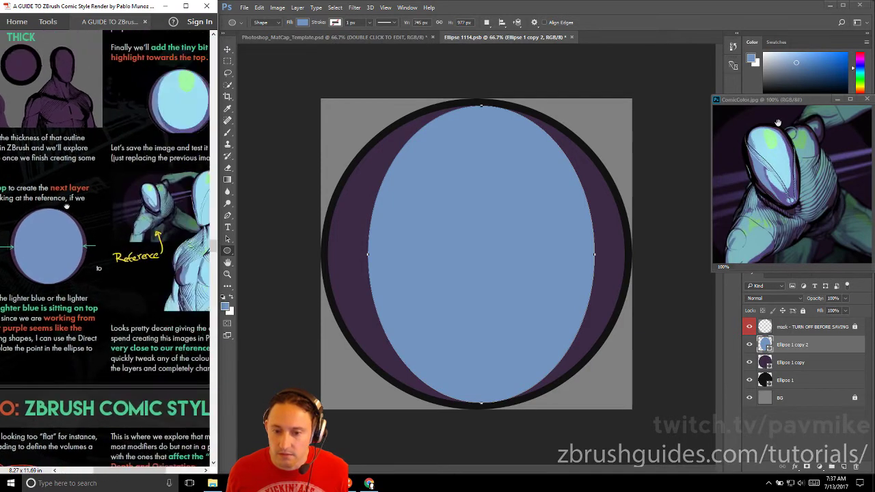
scroll(104, 256, "up", 5)
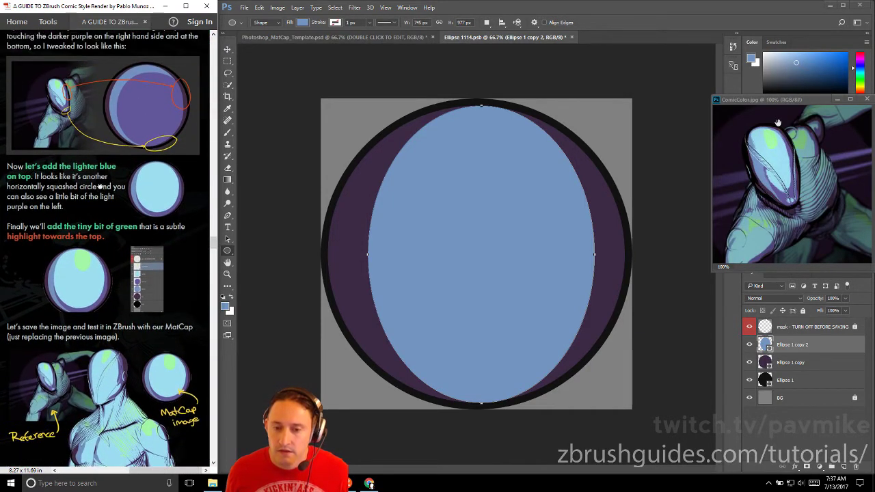
scroll(104, 256, "right", 1)
scroll(105, 256, "down", 1)
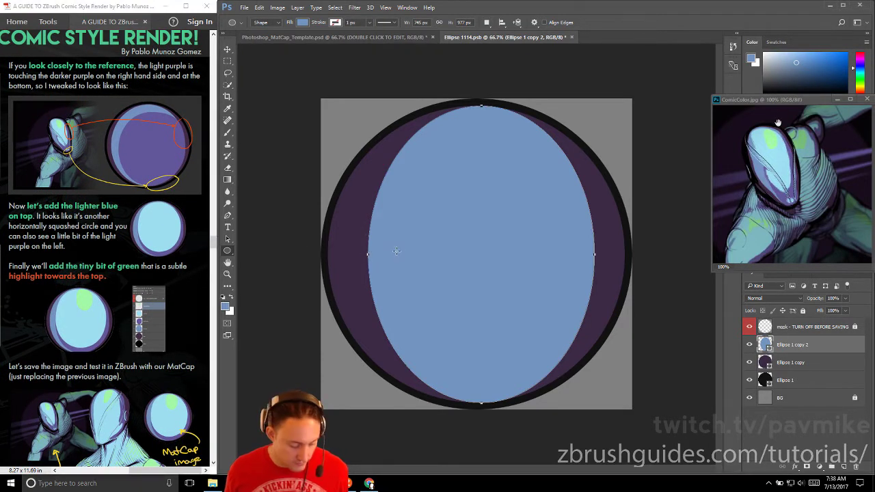
key("ctrl+t")
left_click_drag(367, 254, 347, 255)
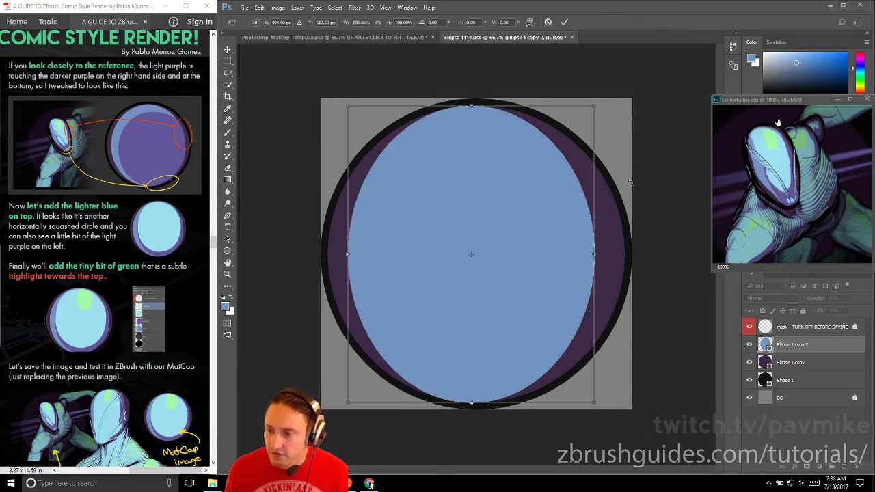
mouse_move(598, 249)
left_mouse_down()
mouse_move(618, 242)
mouse_move(599, 251)
left_mouse_up()
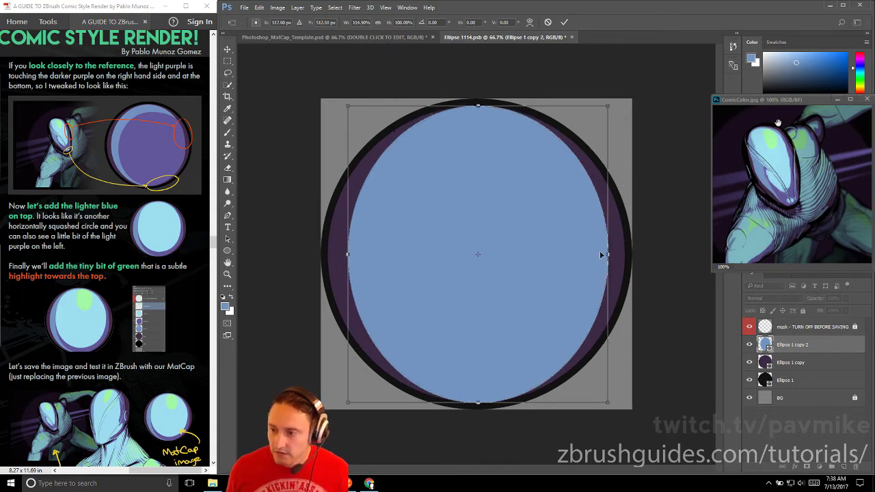
key("Return")
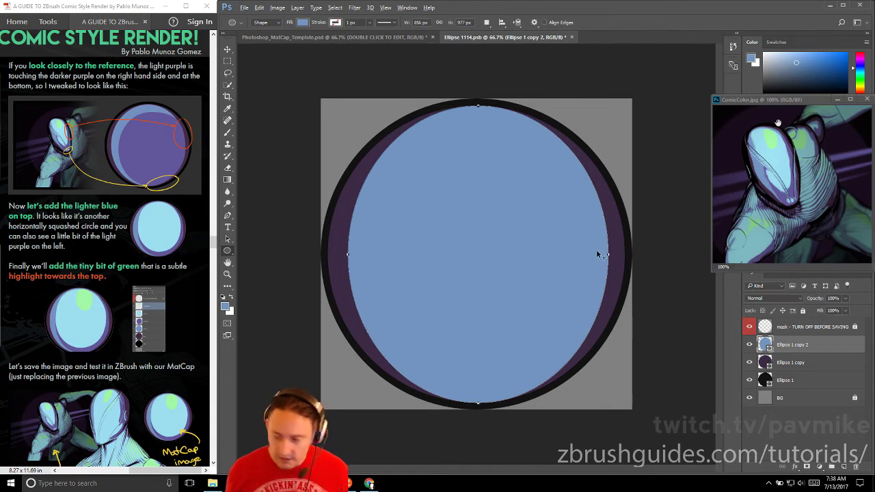
left_click_drag(808, 349, 844, 466)
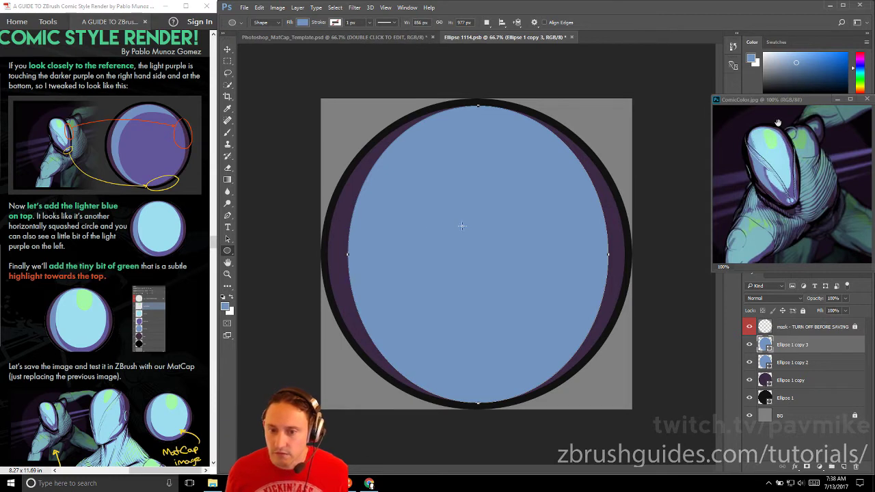
Step: Shrink Ellipse 1 copy 3 inward from its top-left corner to 775×908 px
key("ctrl+t")
left_click_drag(349, 106, 374, 127)
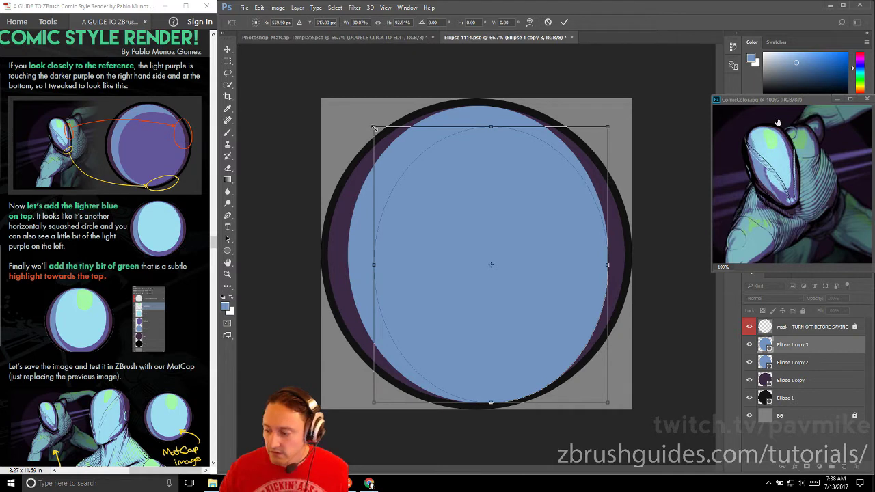
key("Return")
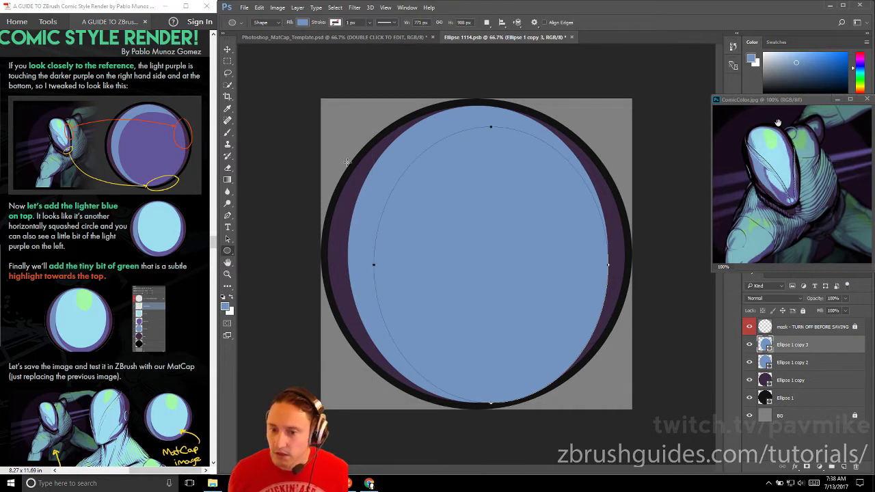
Step: Fill the shrunk oval with the purple sampled from the reference image
left_click(303, 23)
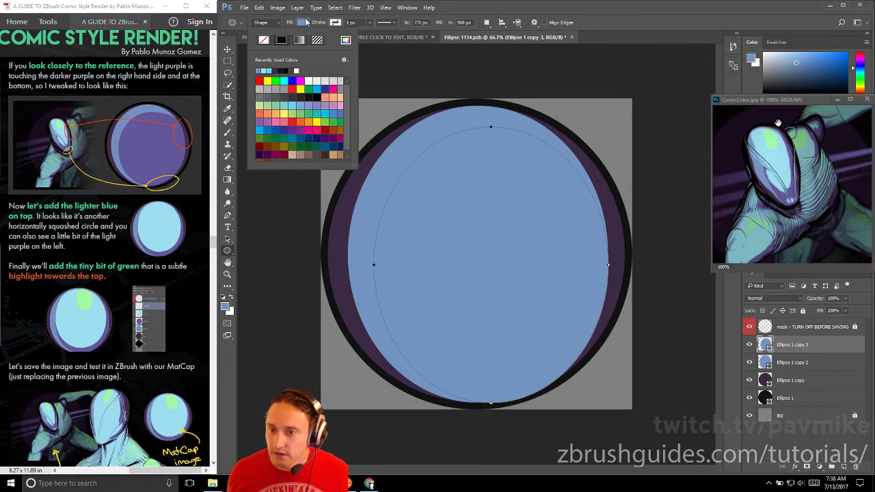
key("Escape")
key("i")
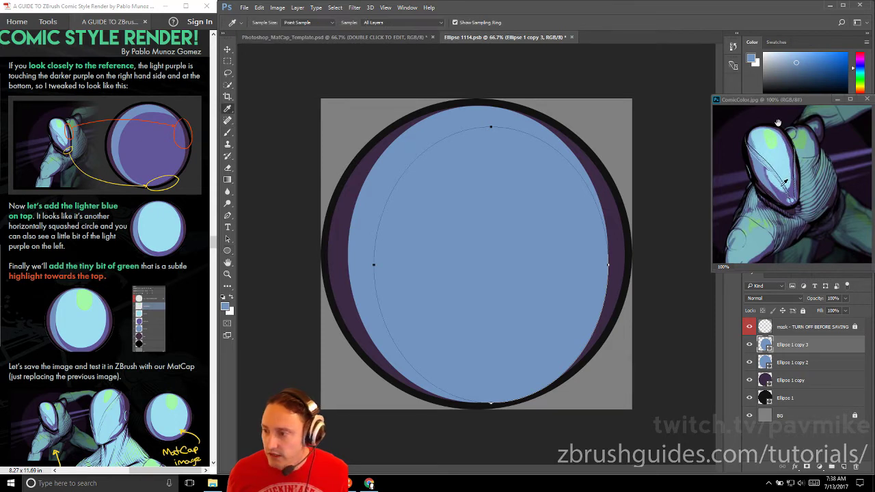
left_click(785, 182)
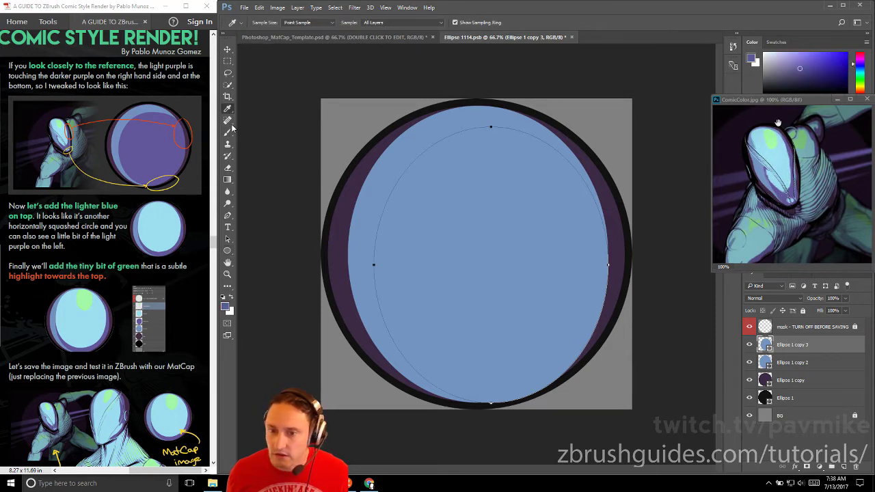
key("u")
left_click(302, 23)
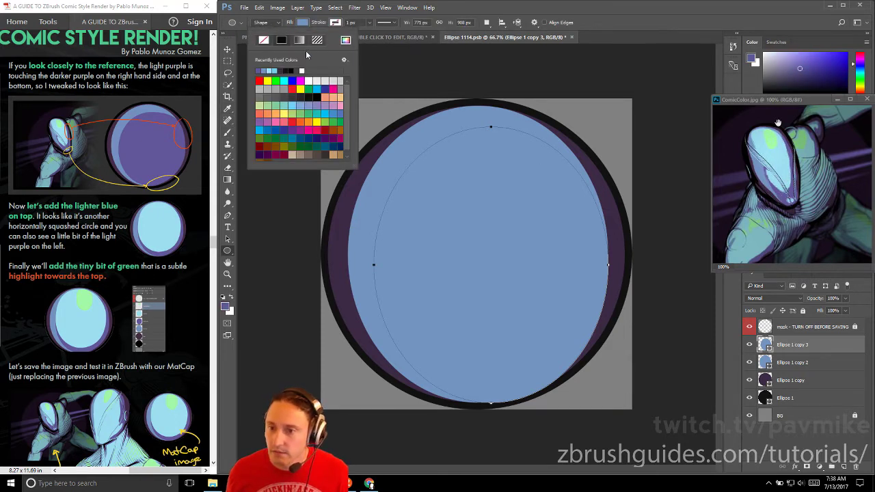
left_click(260, 70)
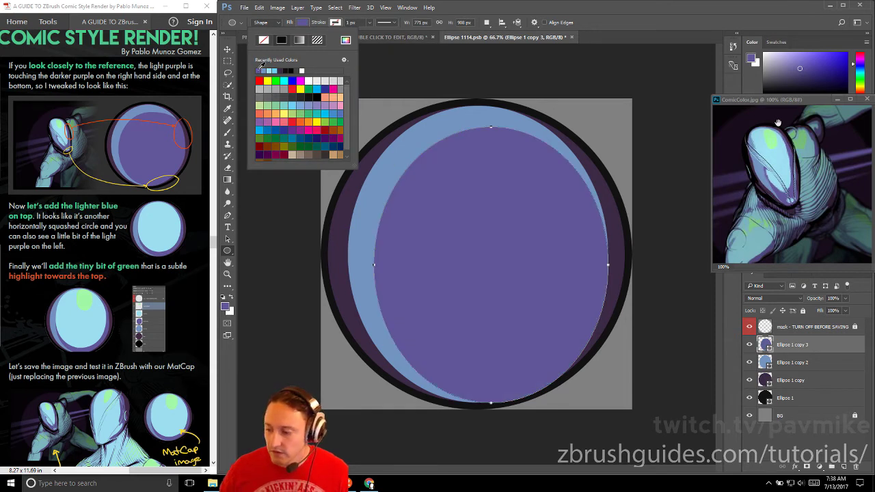
key("Return")
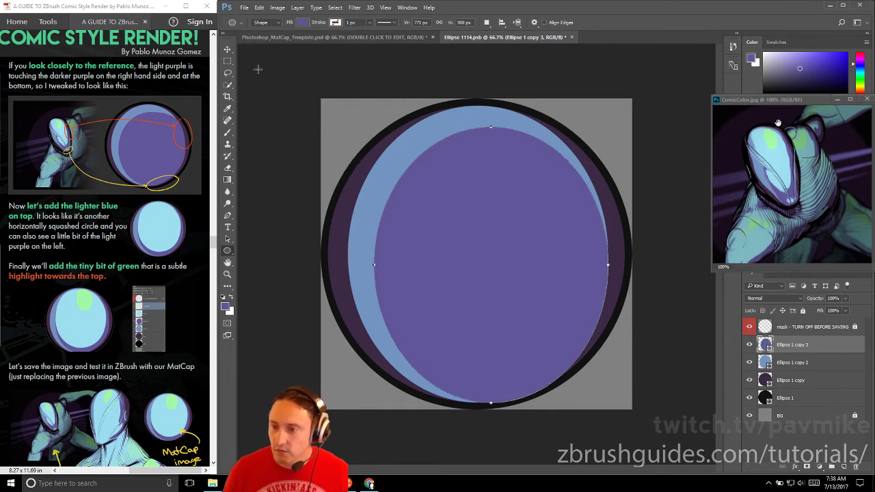
Step: Convert the purple oval to a path and drag its top anchor into a tilted curve
right_click(228, 251)
left_click(226, 237)
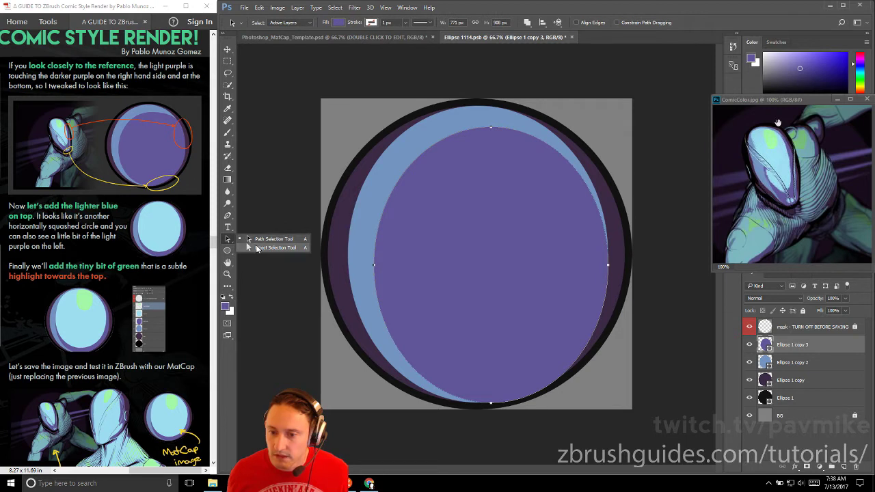
left_click(259, 248)
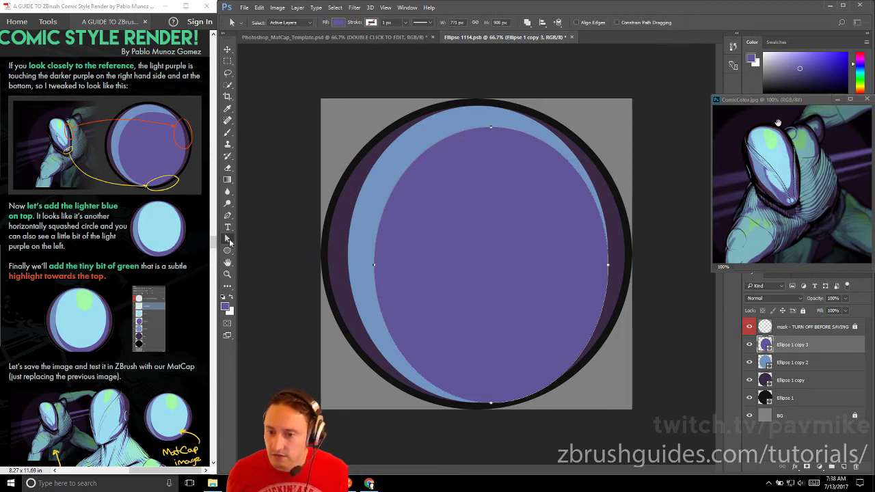
right_click(230, 243)
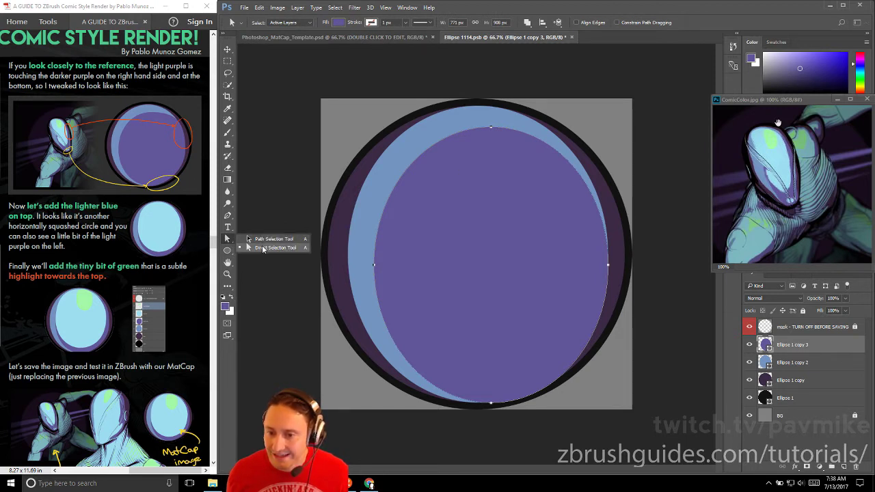
left_click(263, 249)
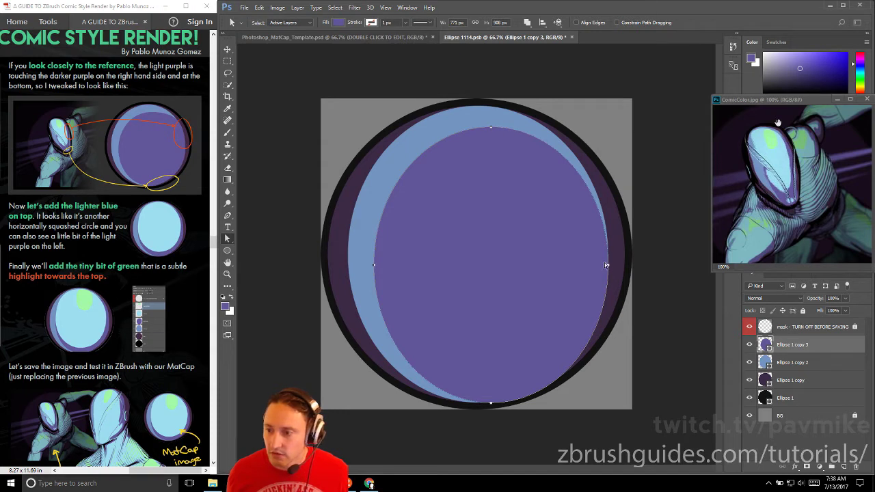
mouse_move(605, 266)
left_mouse_down()
mouse_move(611, 239)
mouse_move(621, 246)
mouse_move(610, 275)
left_mouse_up()
key("ctrl+z")
left_click(618, 244)
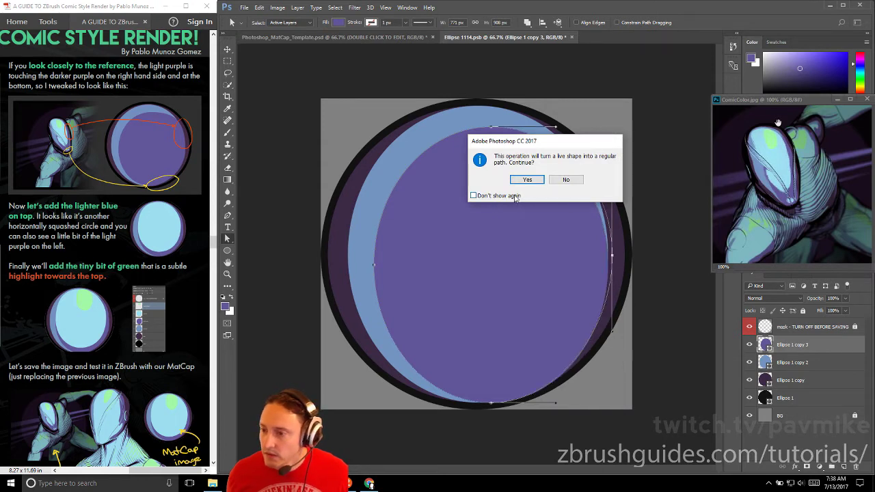
key("Return")
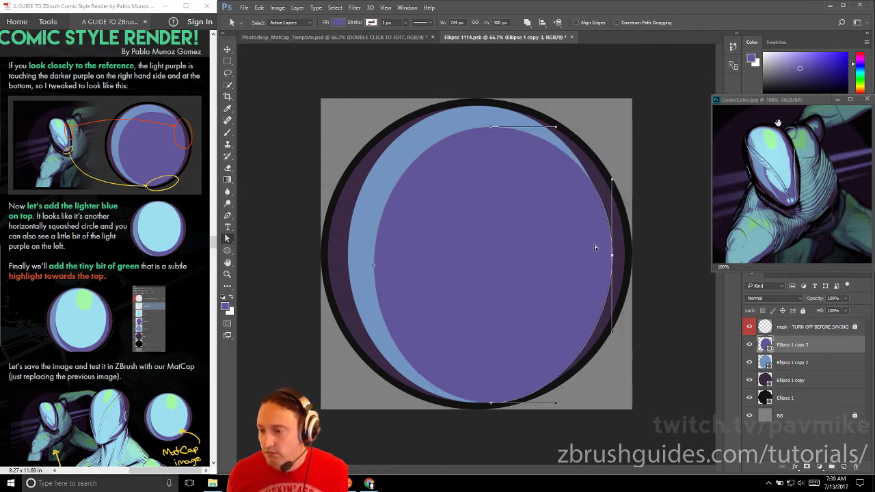
left_click_drag(493, 130, 503, 145)
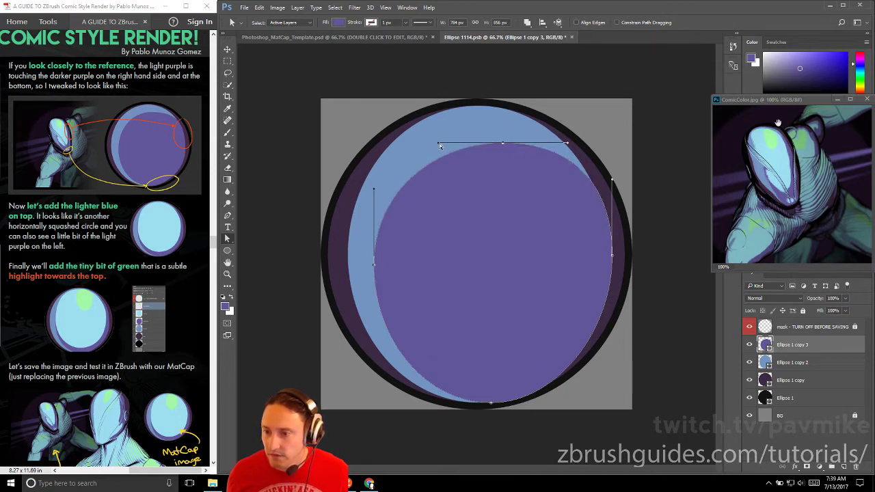
left_click_drag(439, 143, 458, 138)
left_click(499, 218)
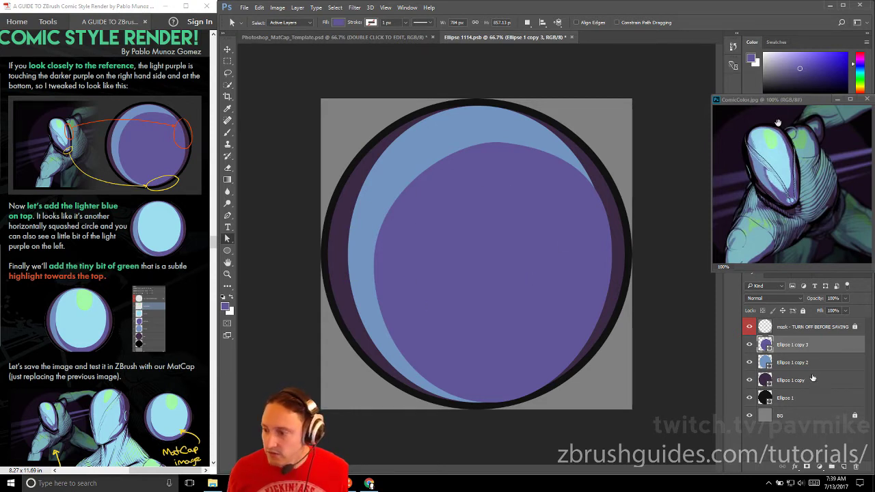
Step: Duplicate Ellipse 1 copy 2 to the top, scale it to about 88% and shift it down
left_click(795, 365)
key("ctrl+j")
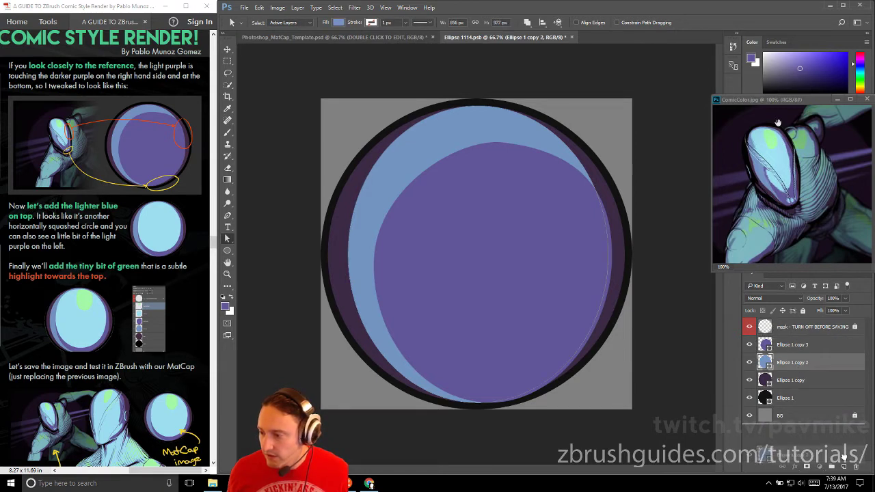
key("ctrl+bracketright")
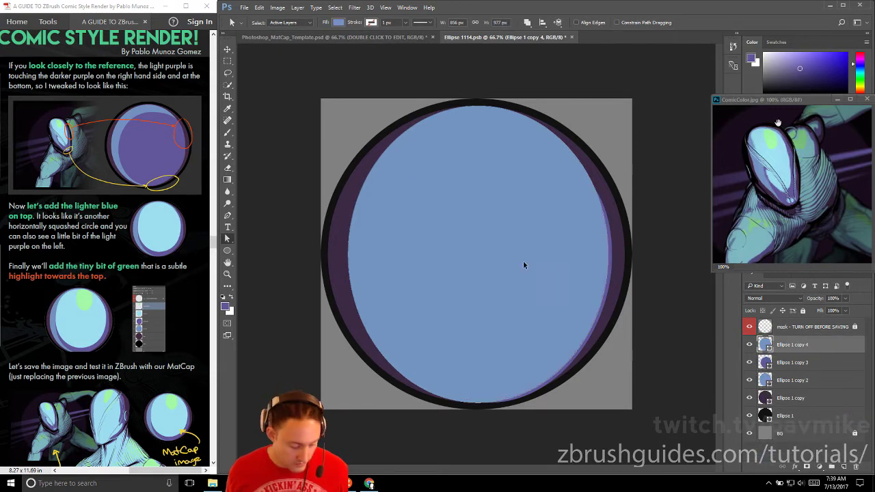
key("ctrl+t")
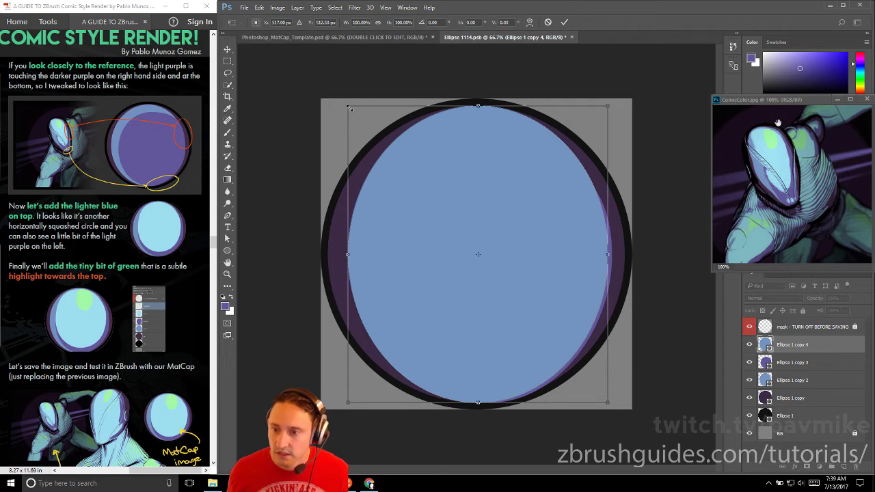
left_click_drag(349, 107, 386, 115)
left_click_drag(426, 190, 438, 195)
key("Return")
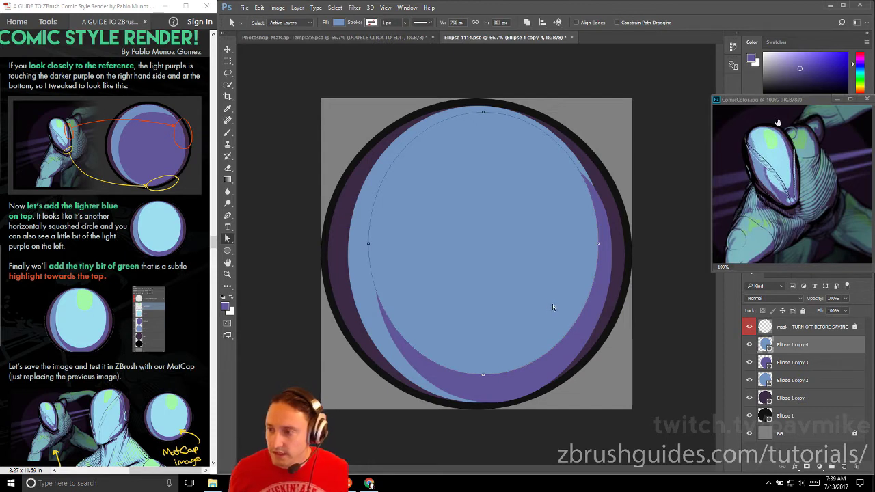
Step: Fill the new Ellipse 1 copy 4 with pale light blue sampled from the reference
left_click(228, 109)
left_click(780, 155)
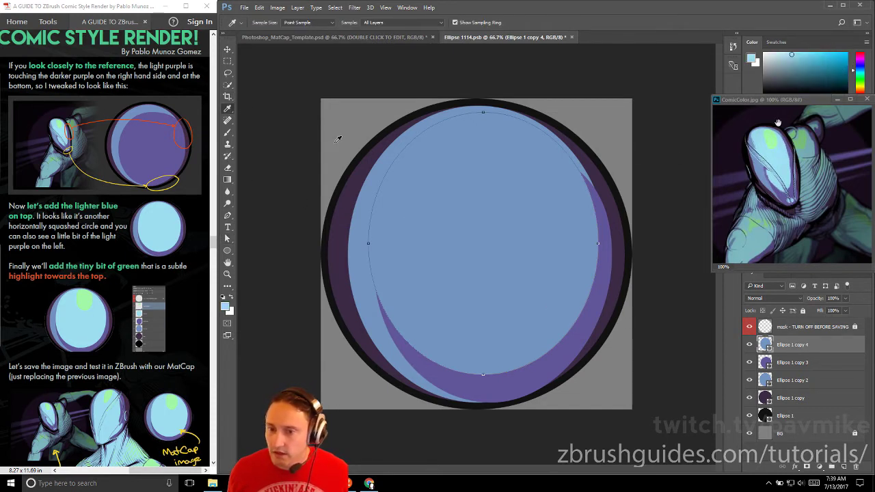
key("u")
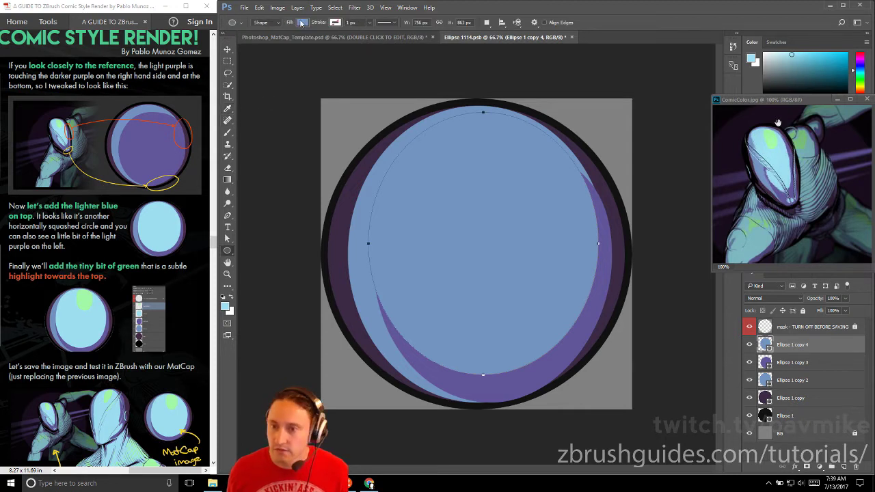
left_click(302, 23)
left_click(264, 70)
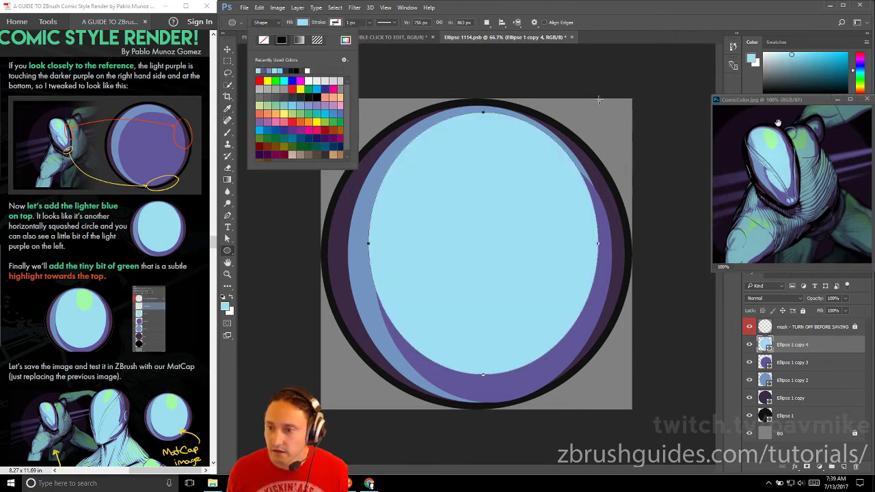
left_click(105, 247)
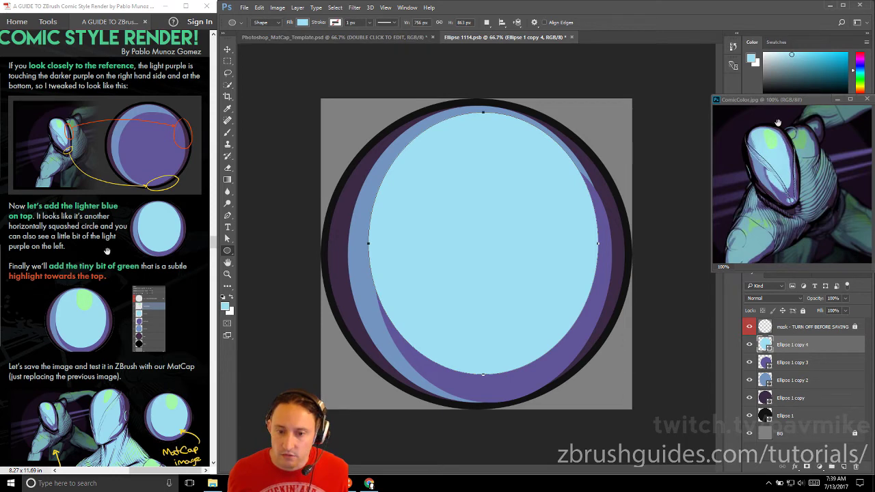
scroll(110, 252, "down", 2)
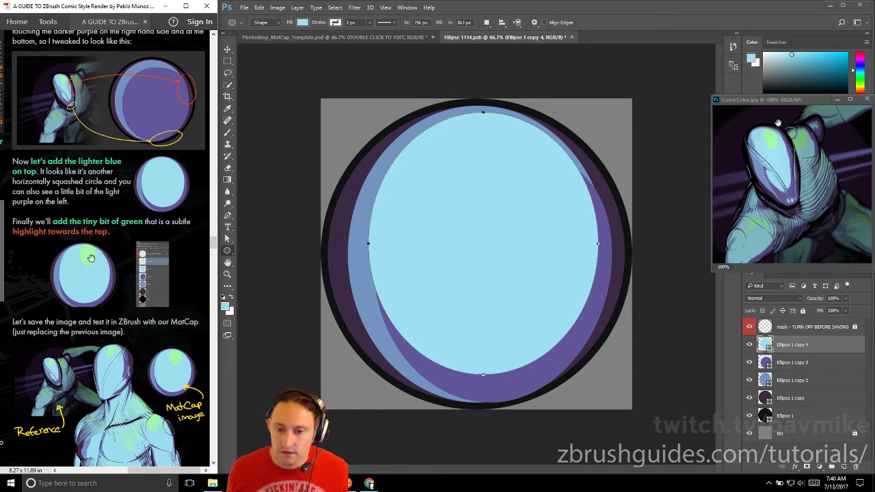
Step: Duplicate Ellipse 1 copy 4 and shrink it to a small oval at the circle's top centre
left_click_drag(779, 340, 846, 465)
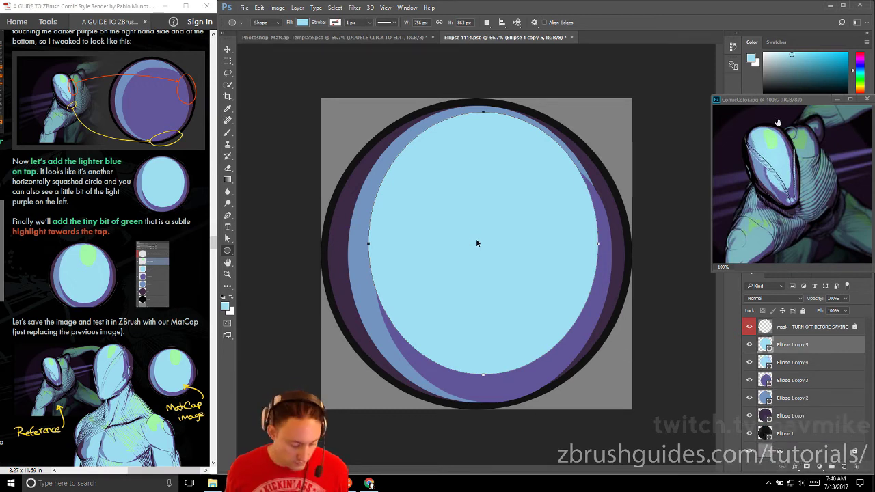
key("ctrl+t")
left_click_drag(370, 375, 520, 229)
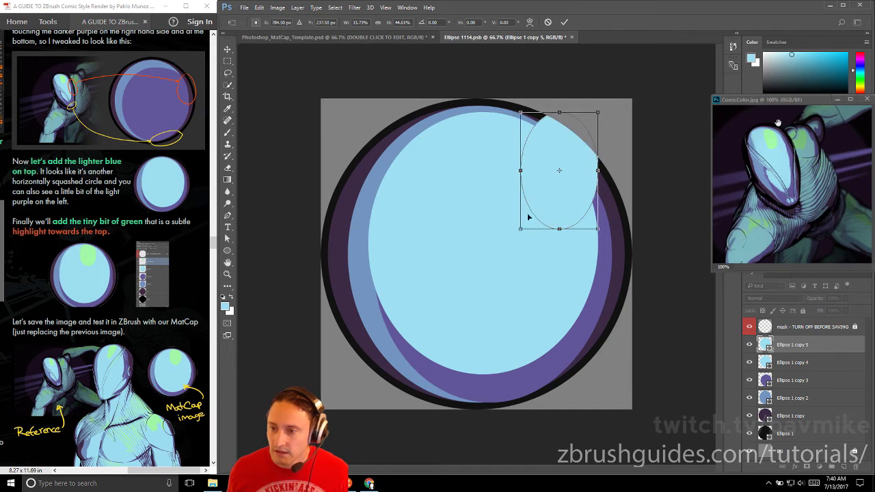
left_click_drag(541, 200, 474, 199)
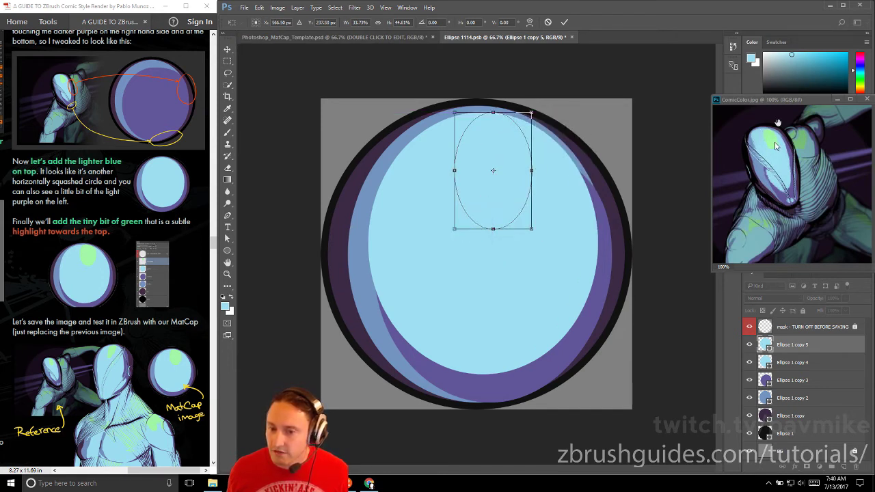
key("Return")
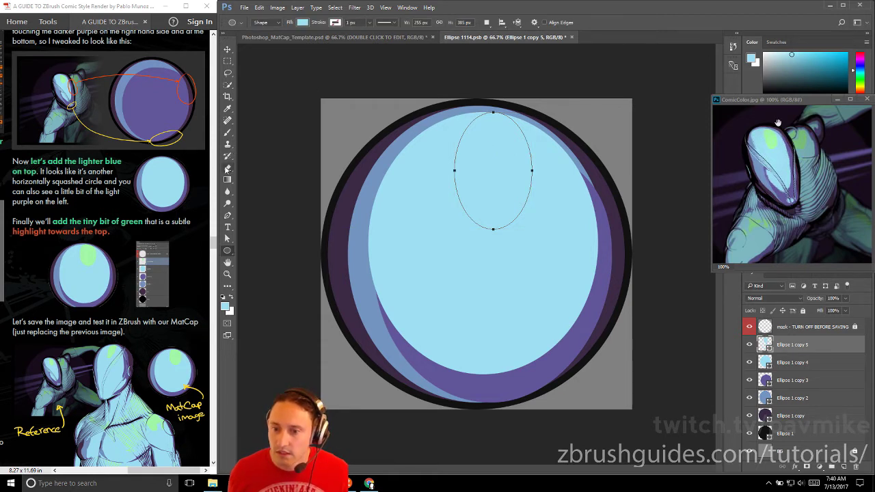
Step: Fill the small oval with light green sampled from the reference image
left_click(227, 108)
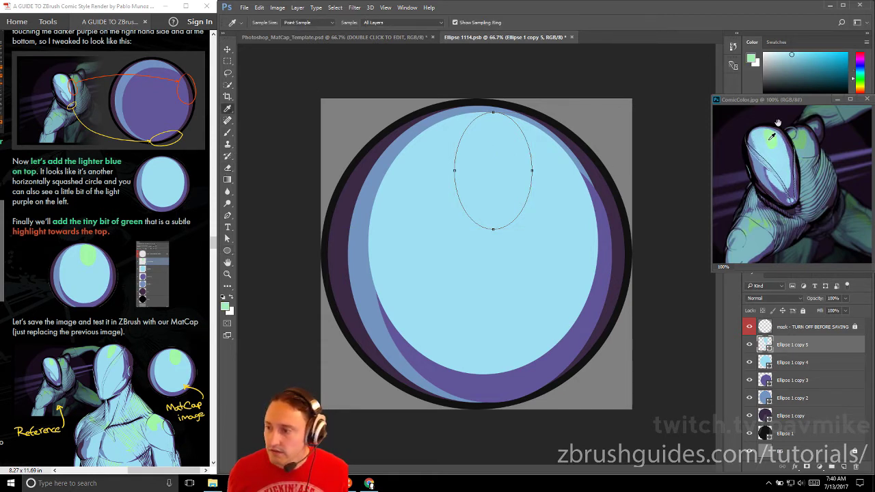
key("u")
left_click(303, 22)
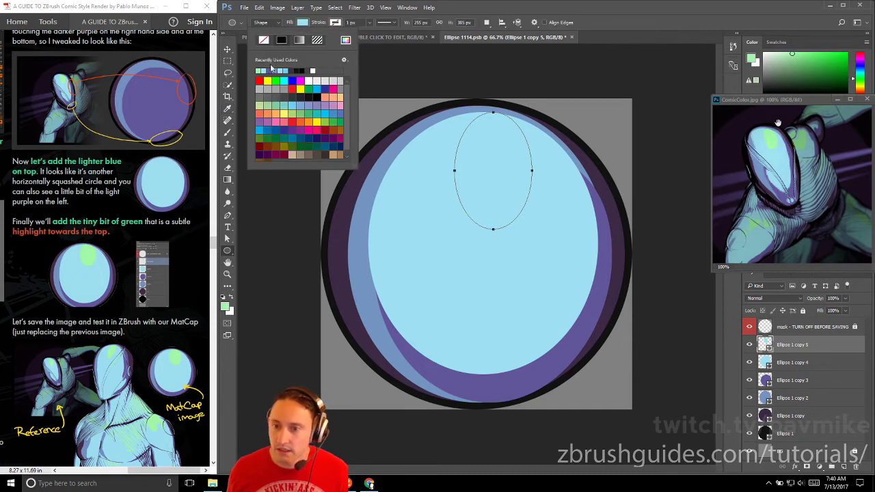
left_click(260, 71)
left_click(534, 90)
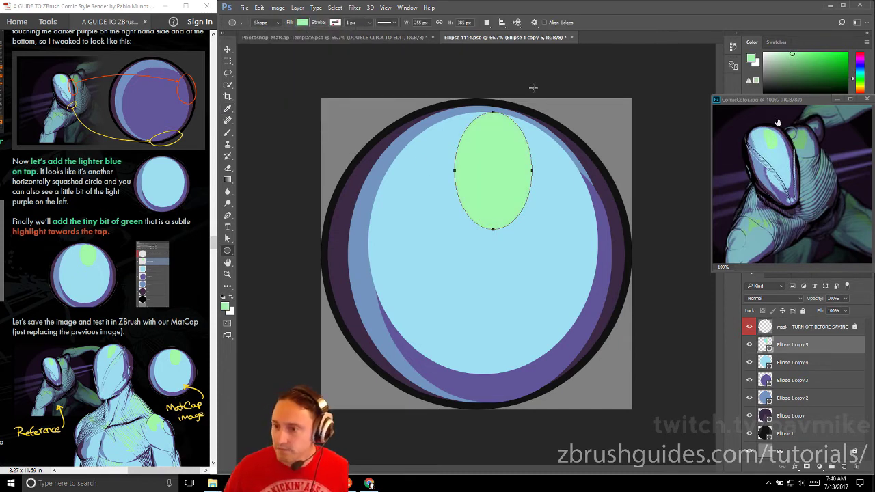
Step: Pull the green oval's top anchor rightward so the highlight bulges toward the upper right
left_click(227, 239)
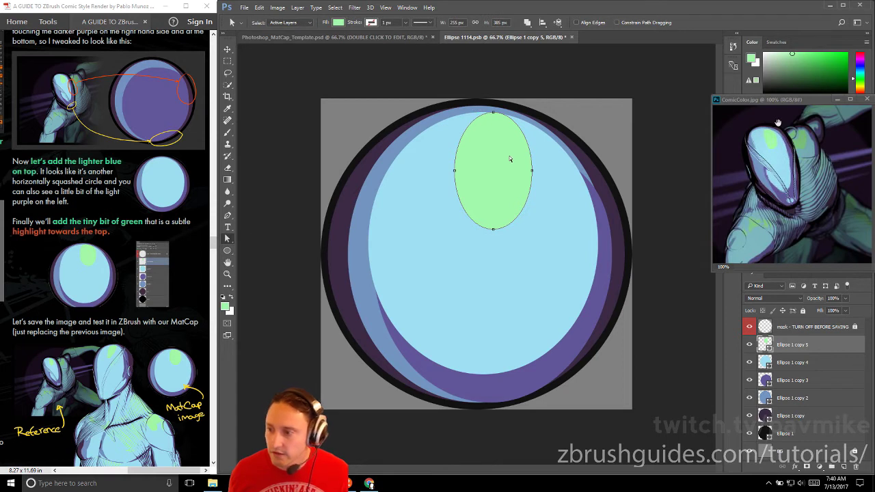
left_click_drag(493, 112, 542, 142)
key("Return")
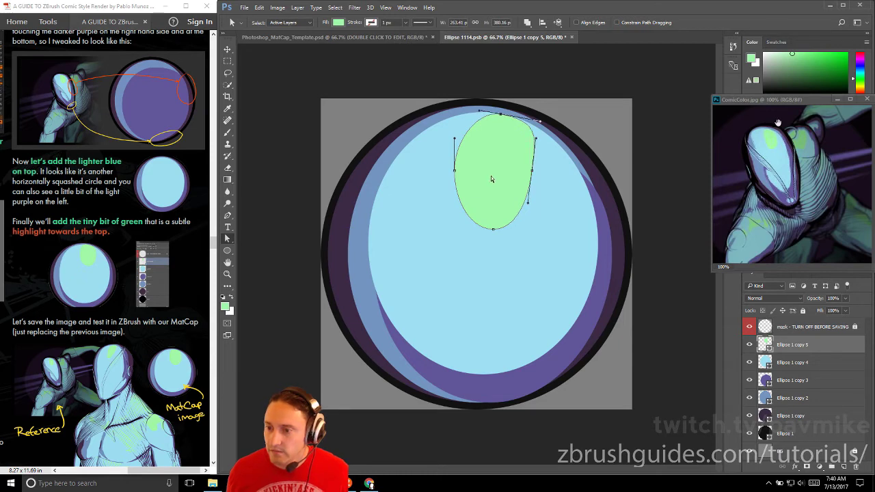
left_click(568, 194)
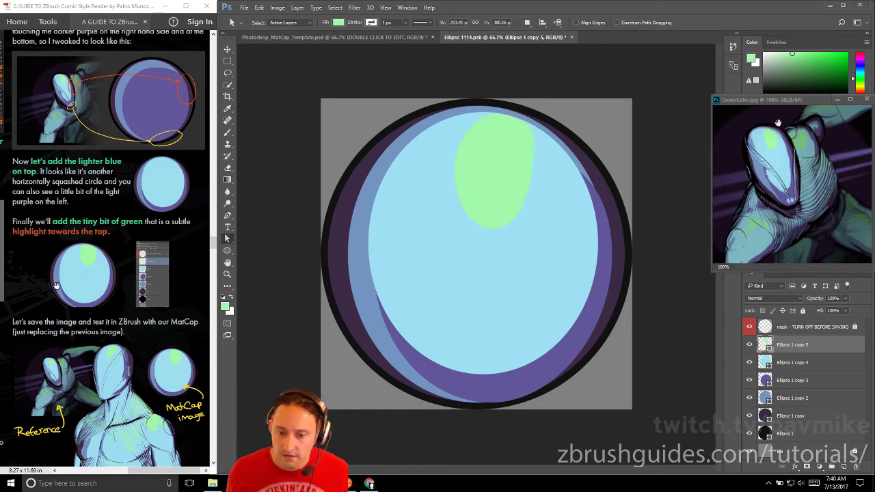
scroll(76, 303, "down", 3)
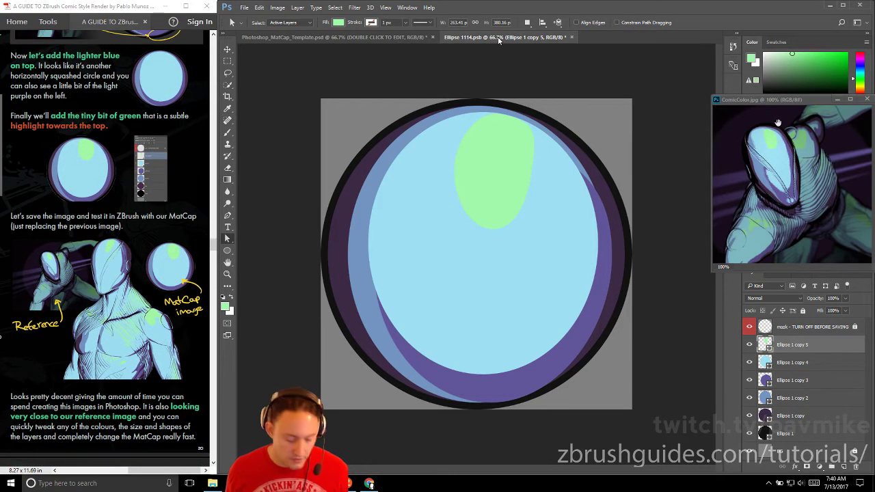
Step: Save and close the ellipse document, then save the MatCap as JPEG over ComicRendering/TestPurple.jpg
key("ctrl+s")
left_click(567, 37)
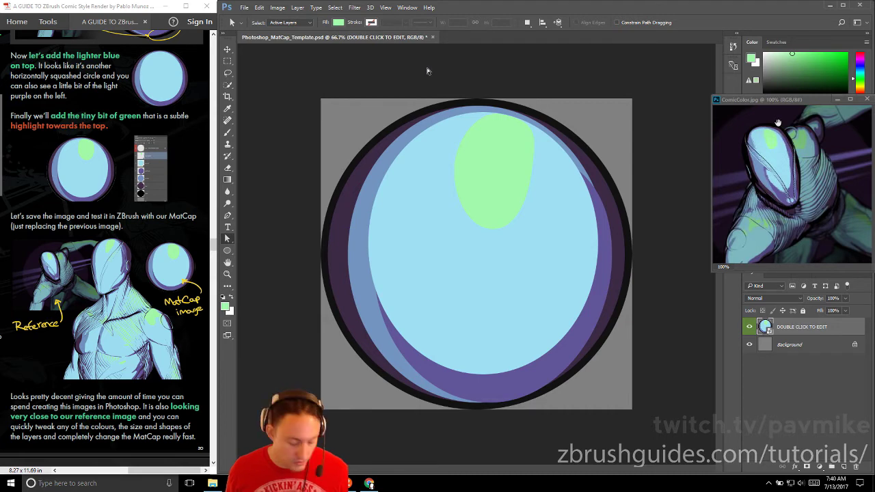
key("ctrl+shift+s")
left_click(306, 379)
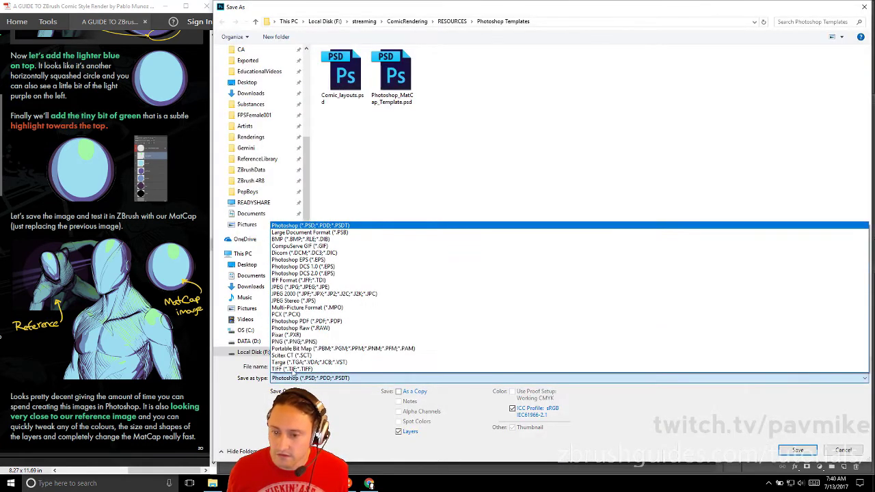
left_click(342, 290)
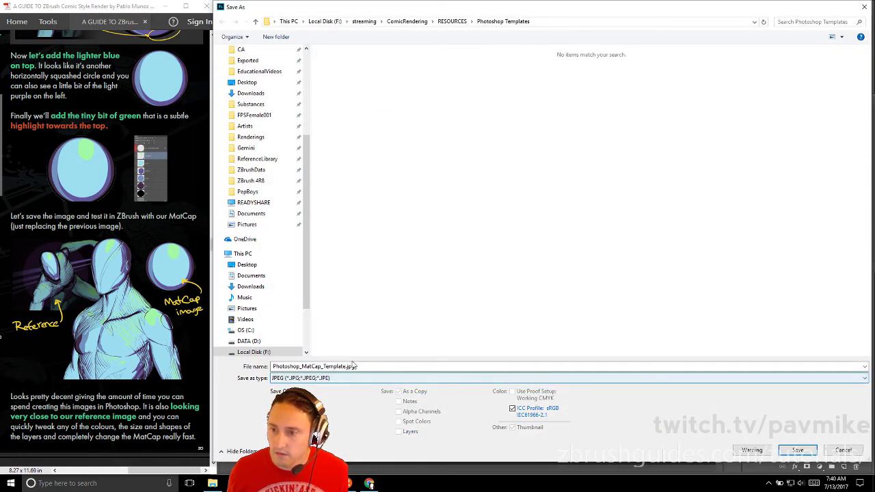
left_click(452, 21)
left_click(407, 21)
double_click(497, 81)
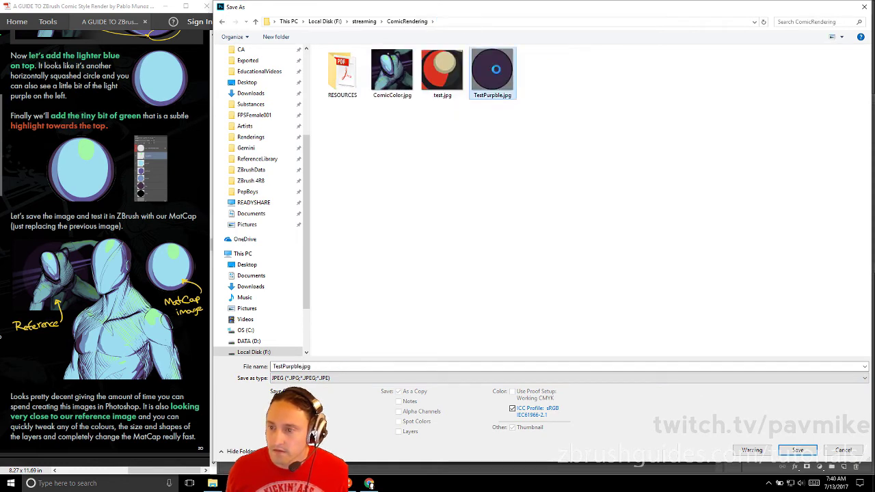
left_click(457, 242)
key("Return")
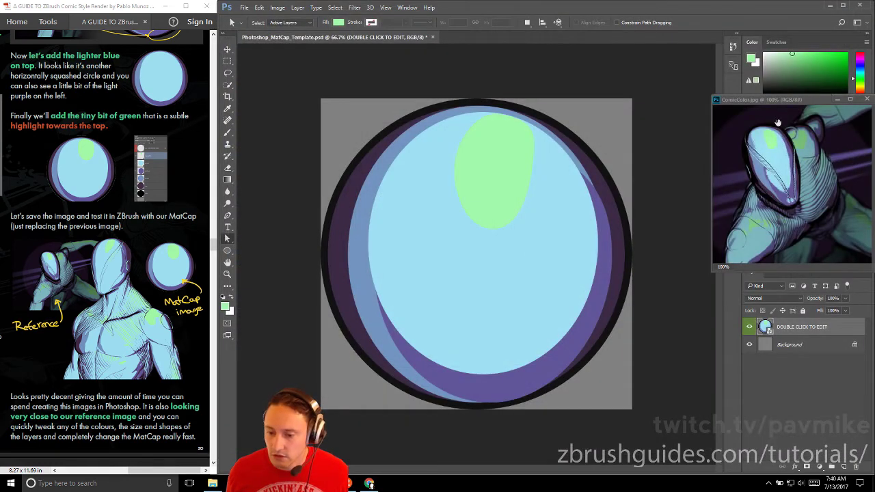
Step: Import the saved TestPurple.jpg as the bust's MatCap texture in ZBrush
key("alt+Tab")
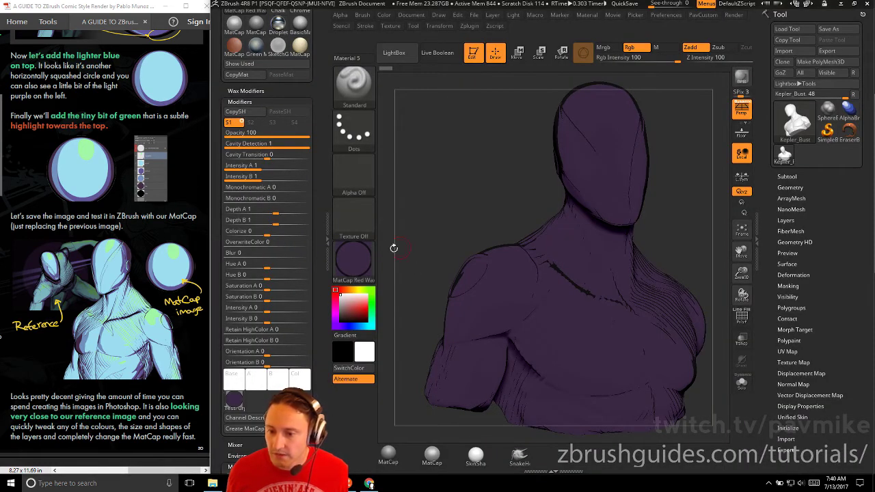
left_click(234, 408)
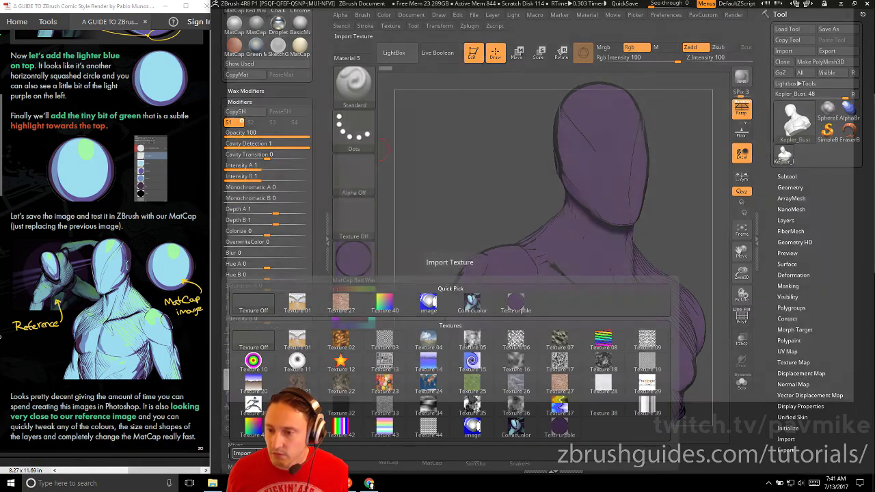
left_click(250, 303)
left_click(445, 21)
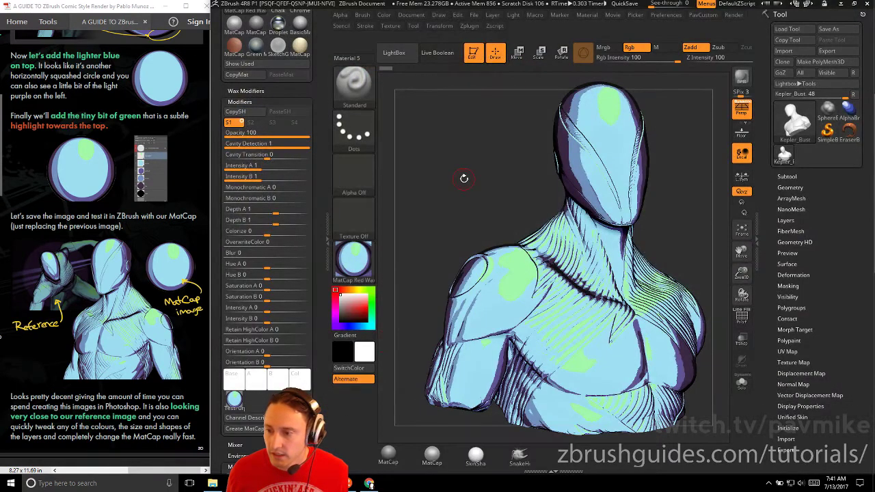
Step: Rotate the bust to the front to inspect its light-blue, green-highlighted comic shading
mouse_move(464, 178)
left_mouse_down()
mouse_move(520, 182)
mouse_move(472, 182)
left_mouse_up()
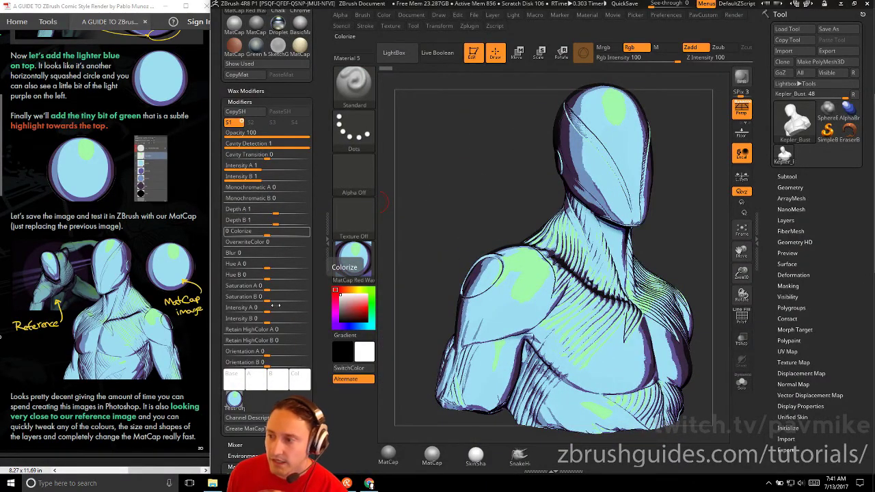
left_click_drag(537, 186, 506, 186)
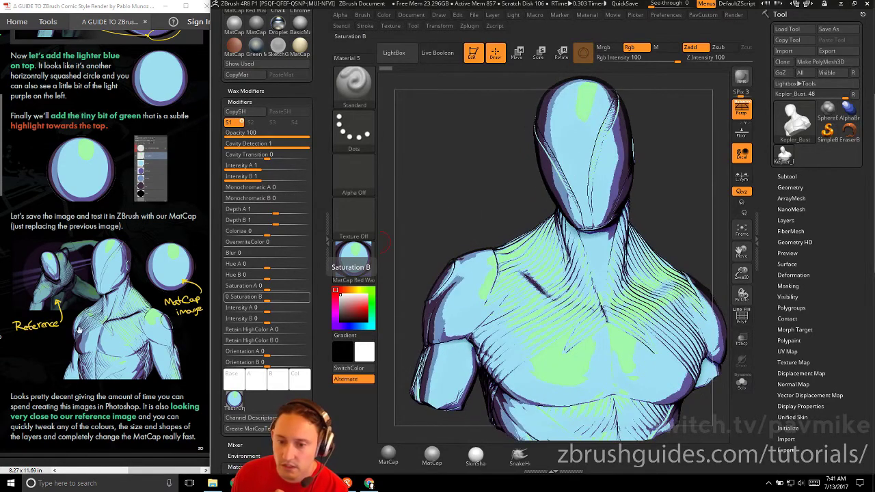
left_click_drag(77, 342, 69, 227)
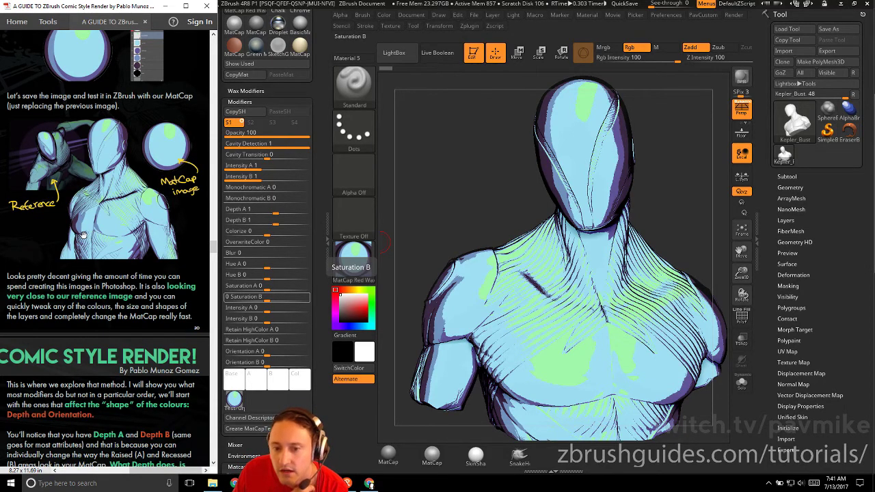
scroll(91, 271, "down", 10)
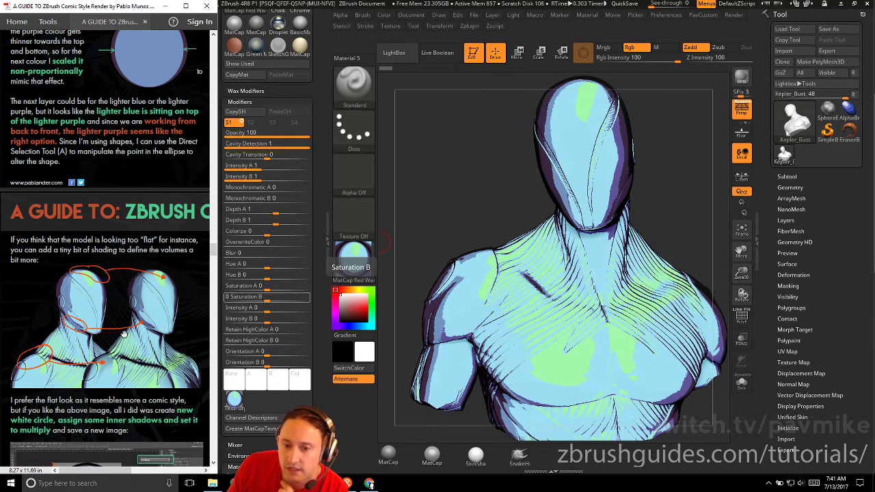
scroll(126, 349, "down", 3)
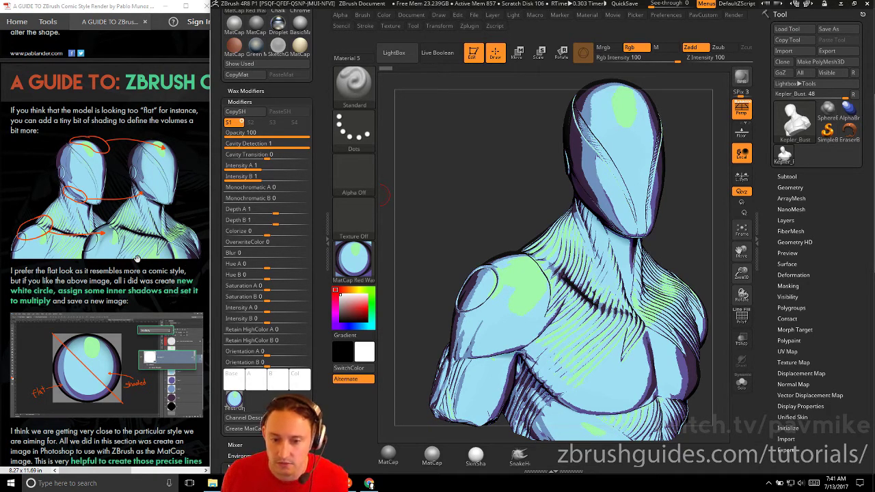
scroll(140, 322, "down", 2)
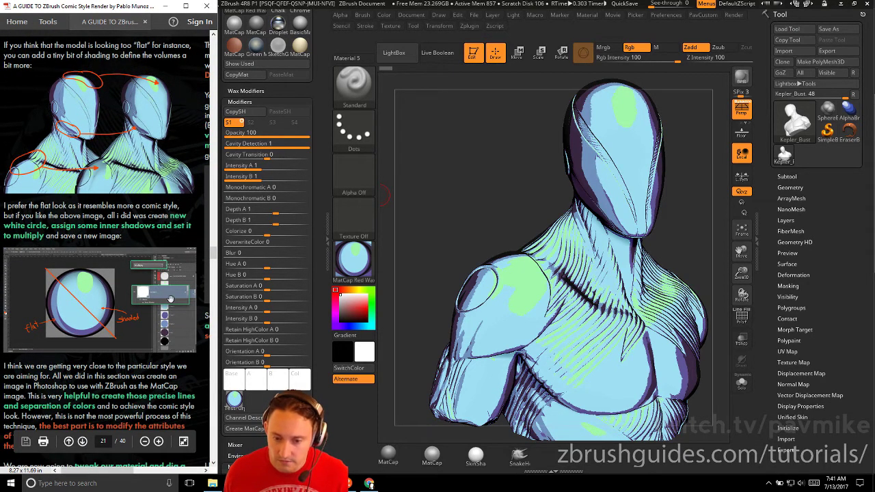
scroll(129, 228, "up", 1)
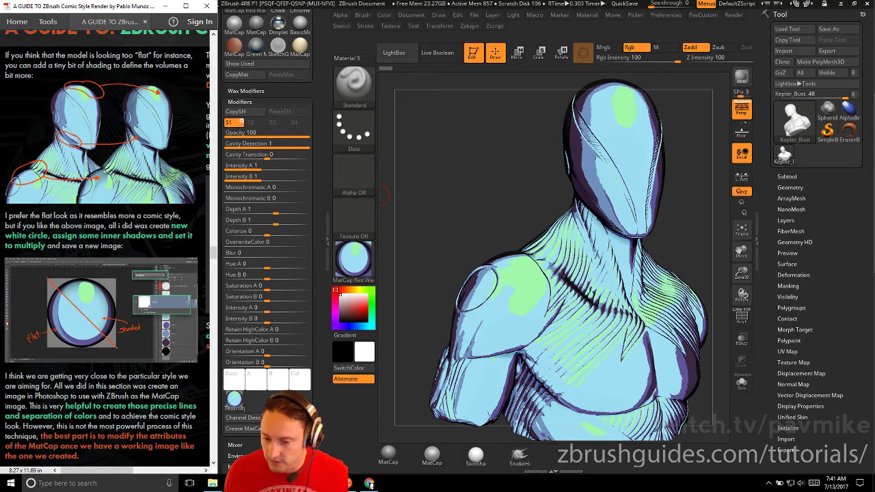
Step: Return to Photoshop and open the MatCap's ellipse smart object contents
mouse_move(407, 475)
left_click(274, 442)
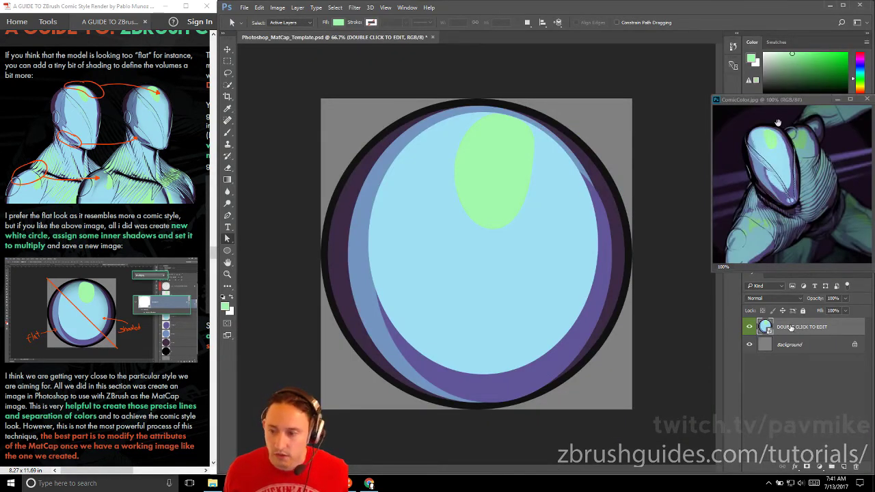
double_click(795, 328)
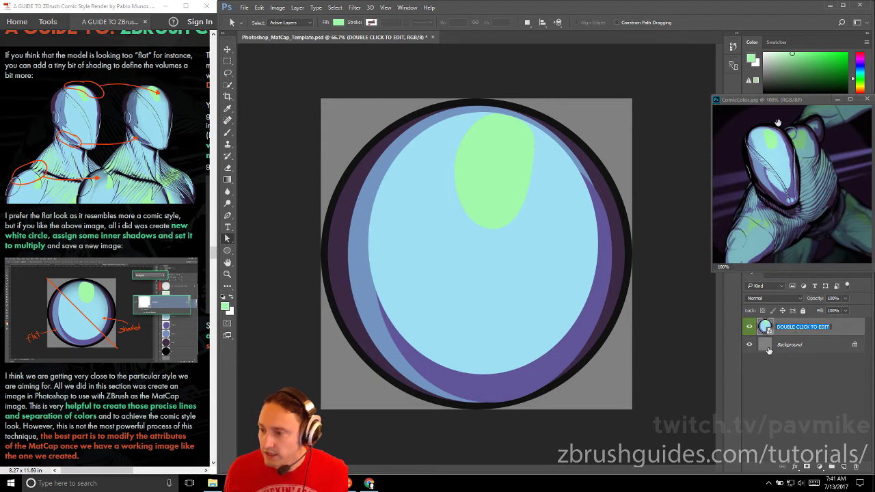
double_click(765, 327)
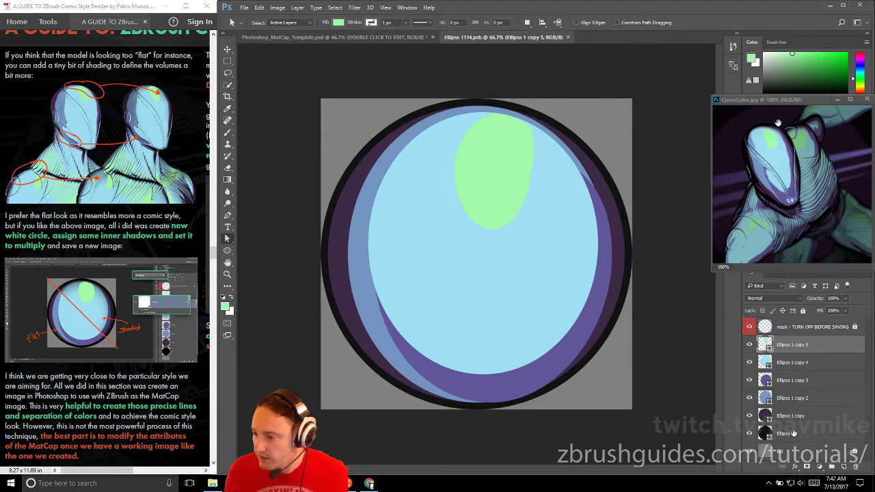
Step: Duplicate Ellipse 1, move the copy to the top of the stack and fill it white
left_click(794, 433)
key("ctrl+j")
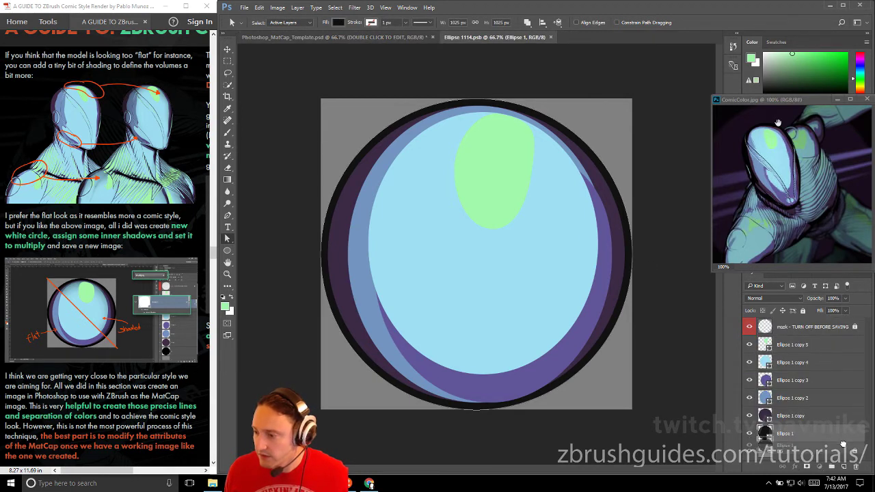
left_click_drag(794, 433, 790, 345)
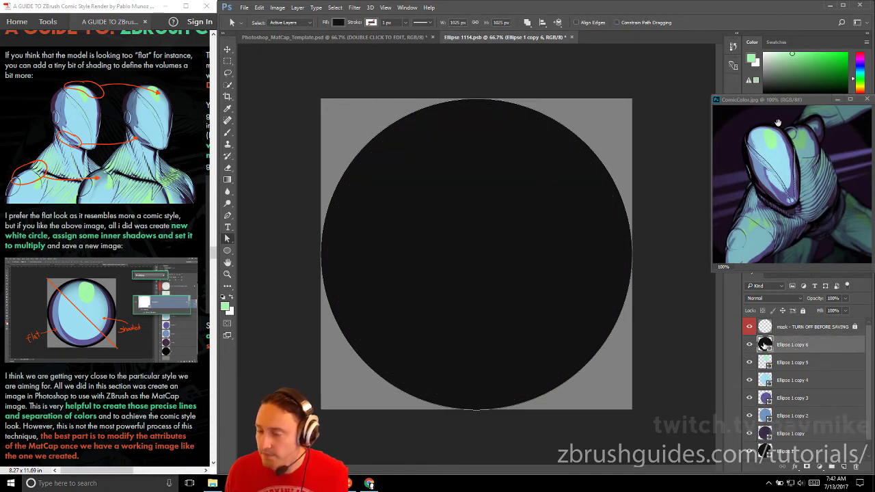
left_click(338, 24)
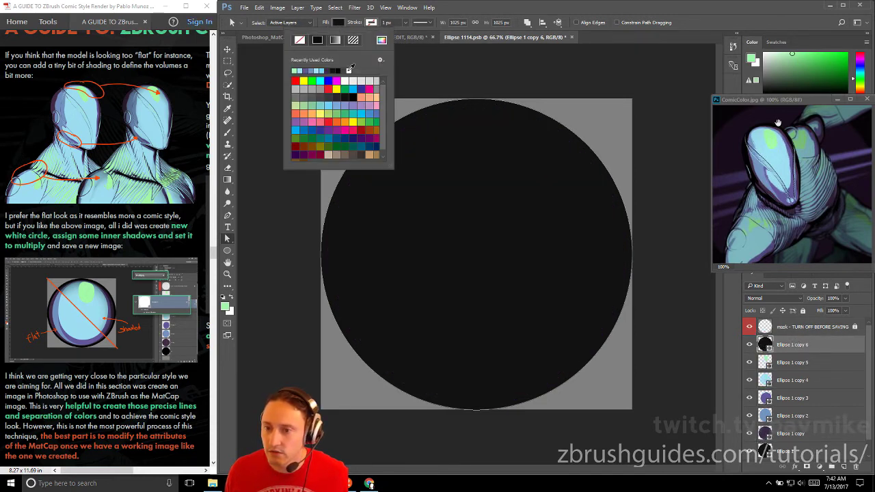
left_click(349, 71)
left_click(605, 95)
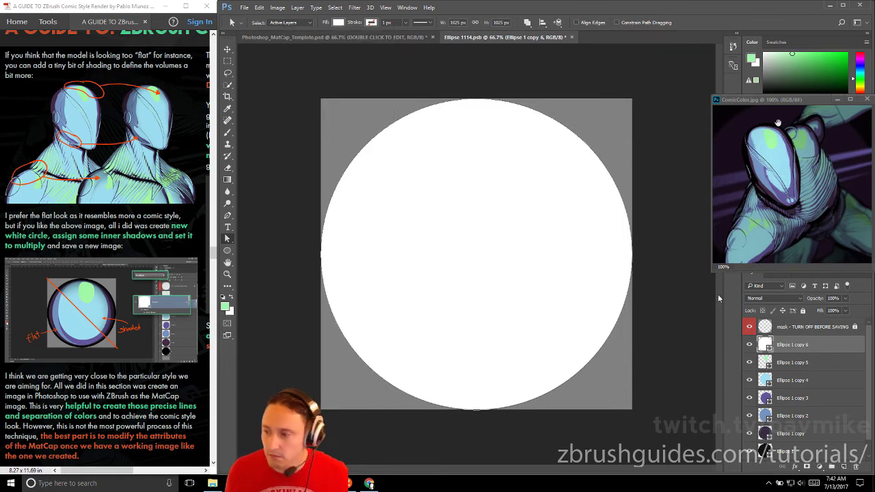
Step: Add an Inner Shadow with distance 31 to the white circle layer Ellipse 1 copy 6
double_click(828, 345)
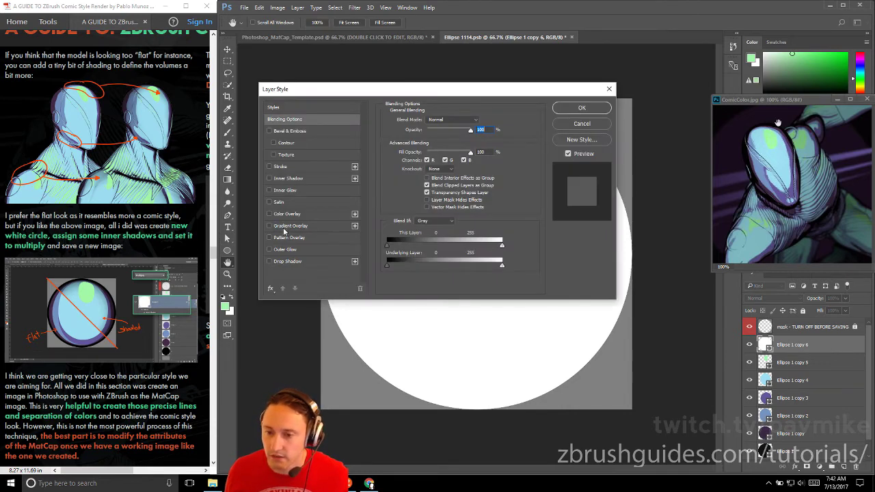
left_click(270, 178)
left_click(286, 179)
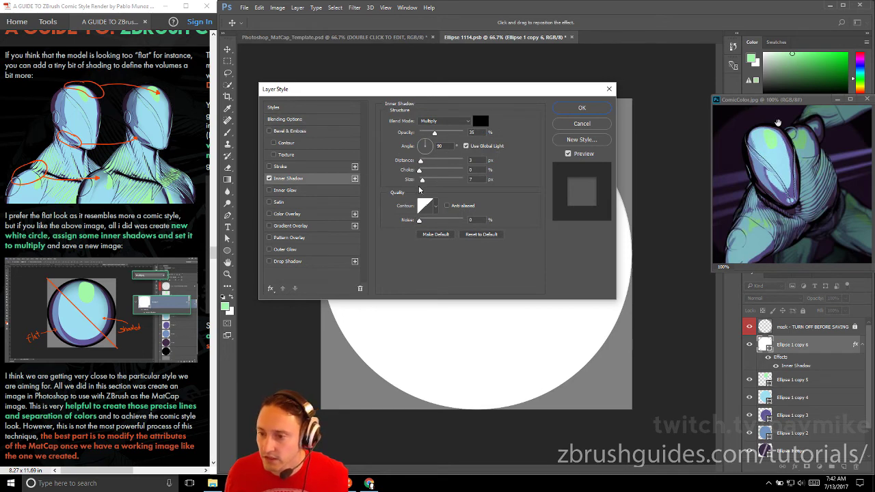
left_click_drag(444, 92, 555, 210)
left_click_drag(532, 276, 554, 299)
Step: Apply the inner shadow and set the white circle's blend mode to Multiply after trying Color Burn
left_click(693, 223)
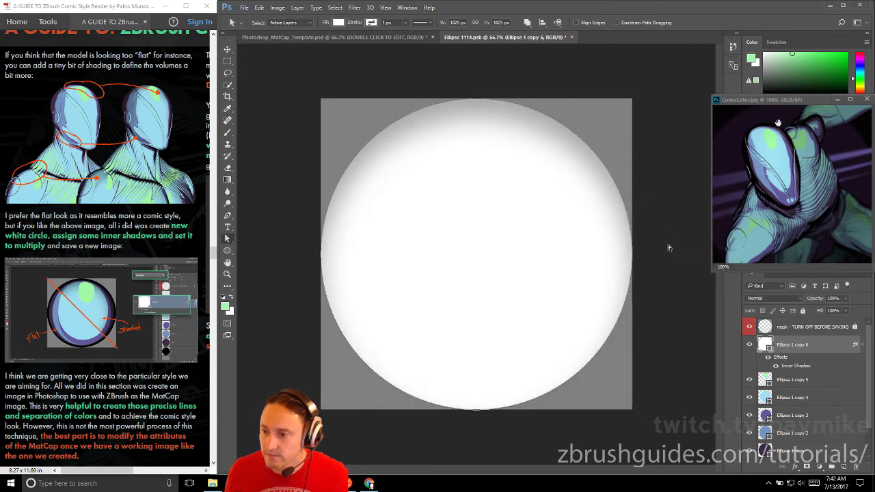
left_click(792, 301)
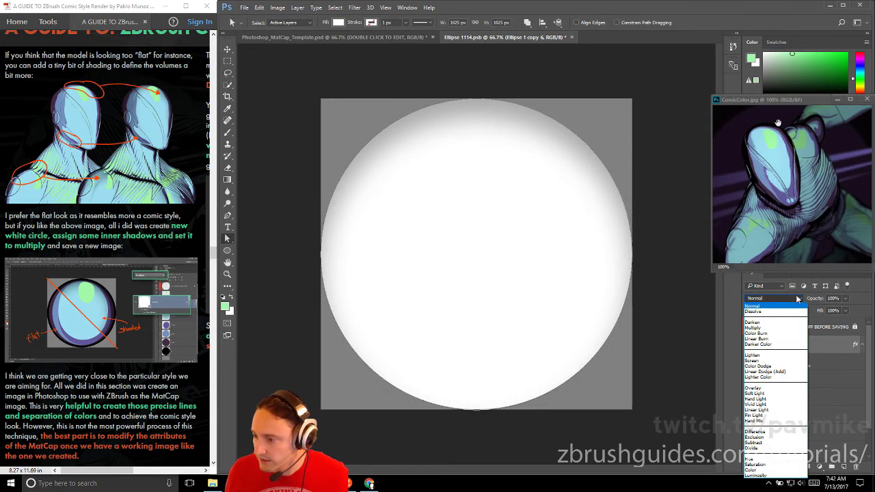
left_click(782, 333)
left_click(790, 301)
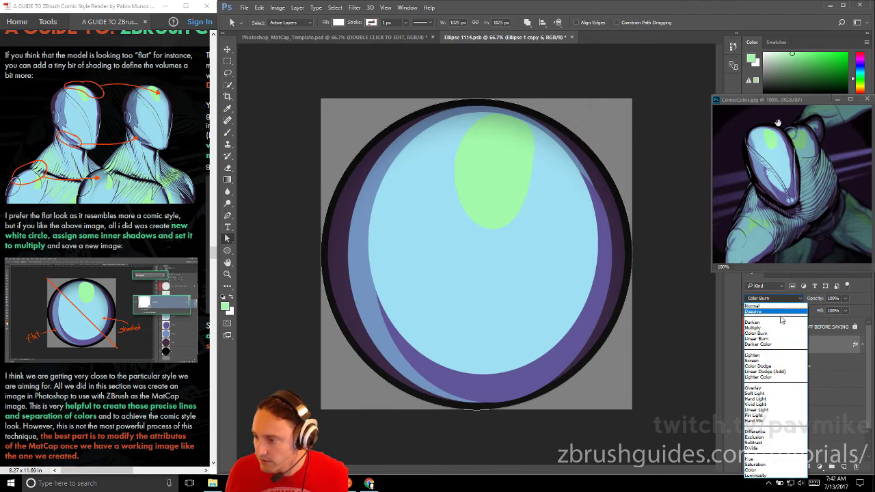
left_click(773, 329)
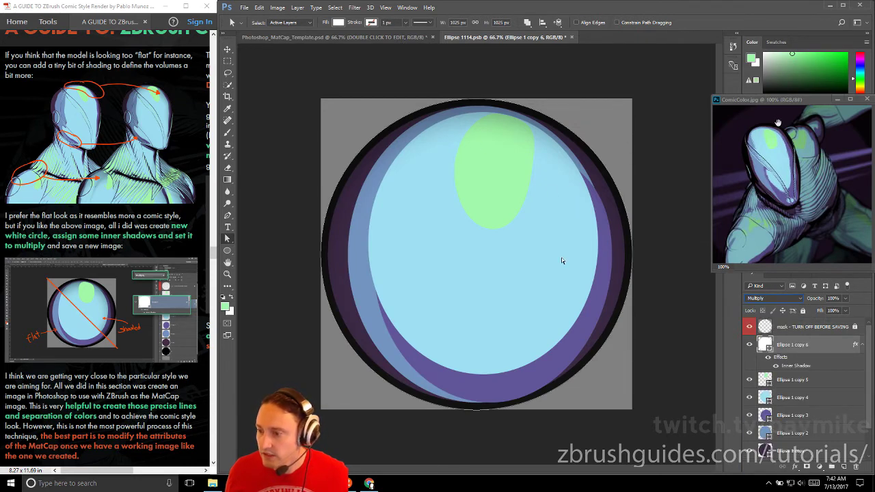
Step: Raise the inner shadow distance to 205 and stack Ellipse 1 copy 5 above Ellipse 1 copy 6
double_click(805, 367)
left_click_drag(590, 218, 577, 244)
left_click_drag(543, 302, 552, 306)
left_click(680, 249)
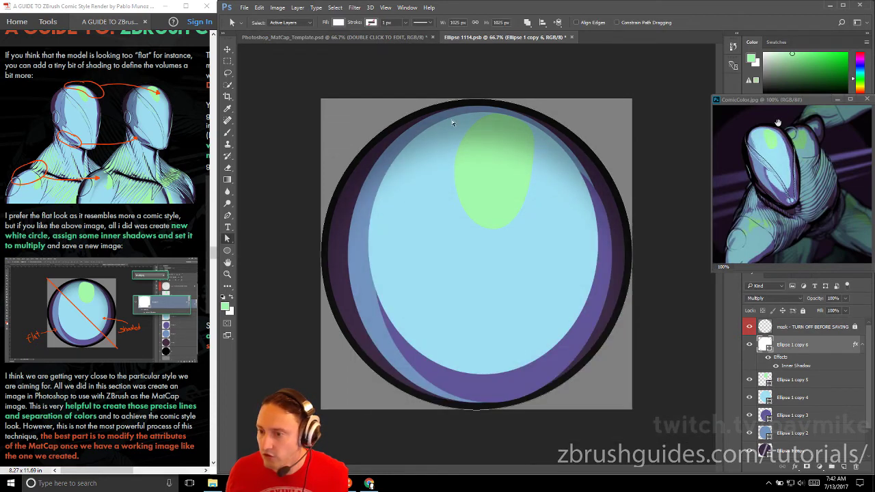
left_click(783, 379)
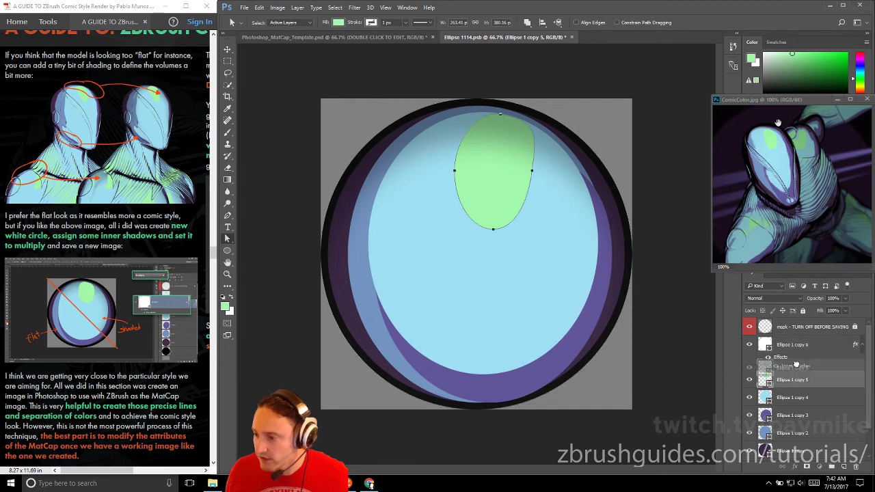
left_click_drag(793, 345, 795, 345)
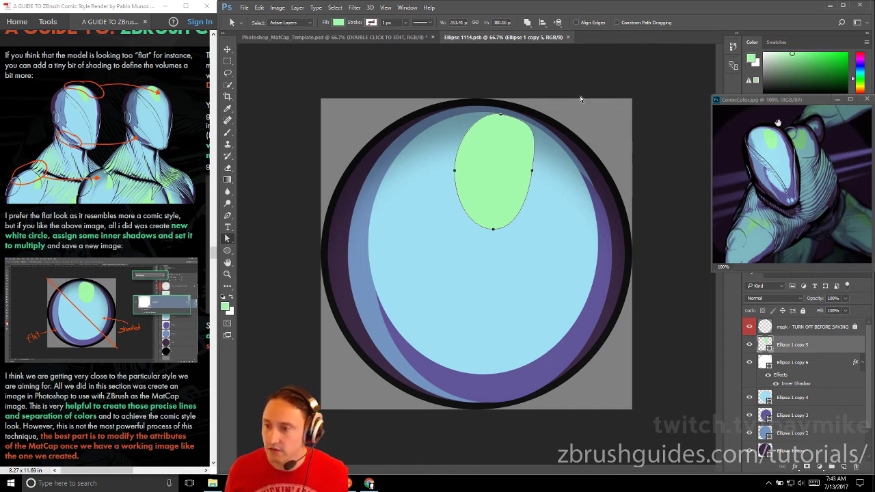
Step: Close the ellipse contents and save the MatCap as JPEG TestBlue.jpg in the ComicRendering folder
left_click(567, 38)
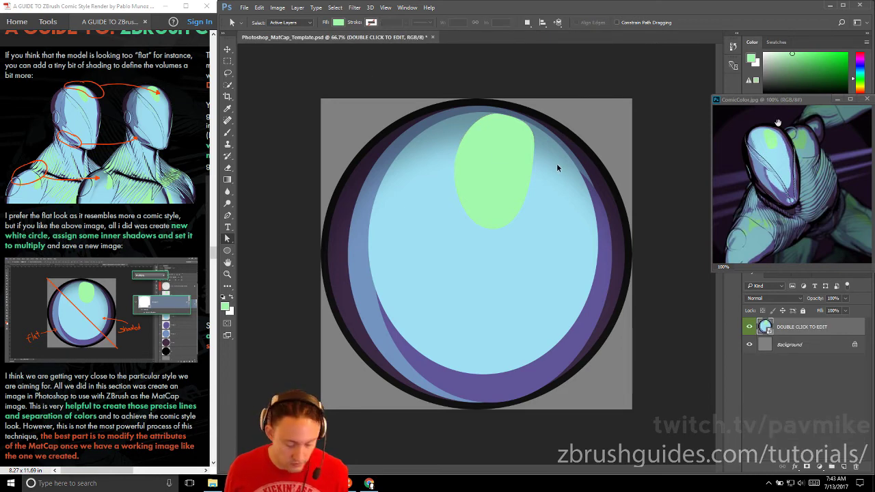
key("ctrl+shift+s")
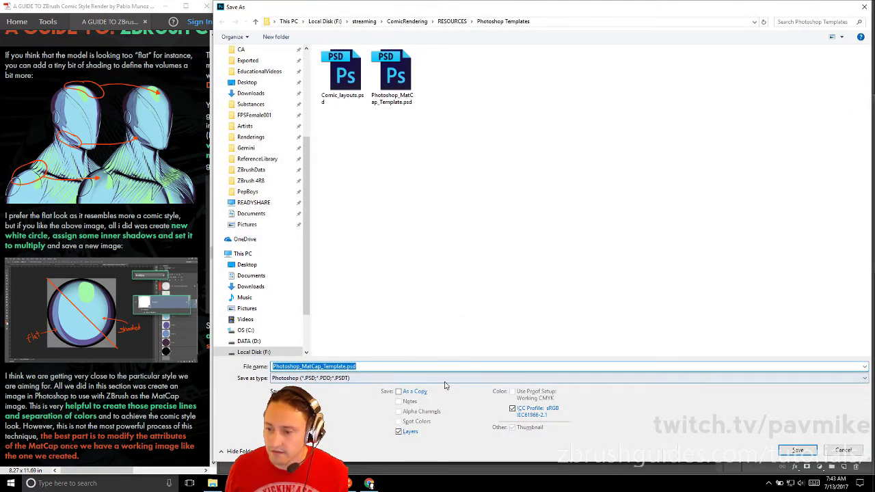
left_click(356, 380)
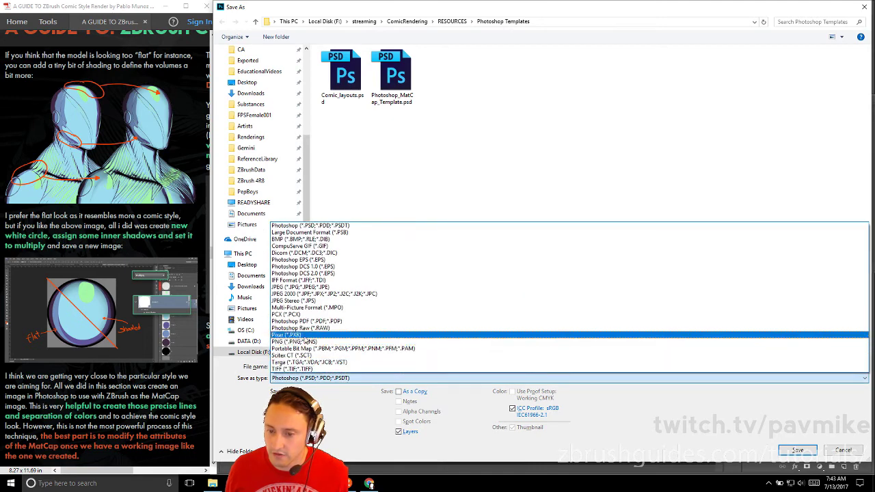
left_click(301, 286)
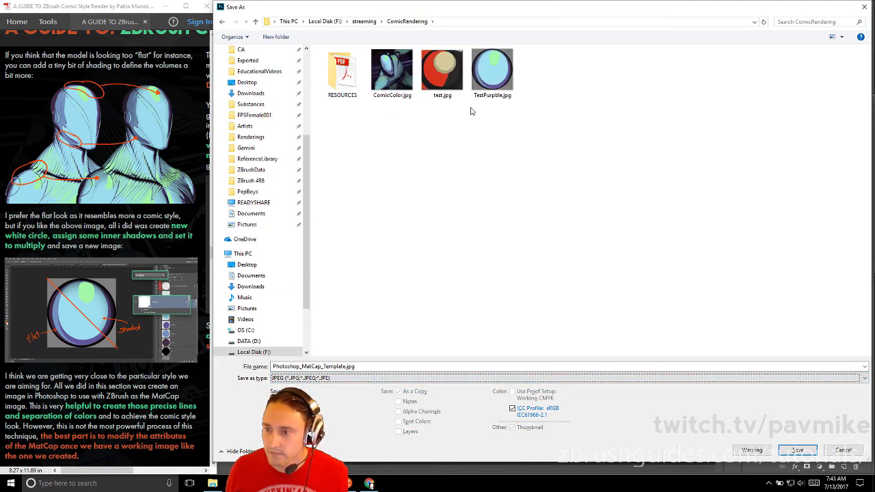
left_click(492, 71)
double_click(281, 366)
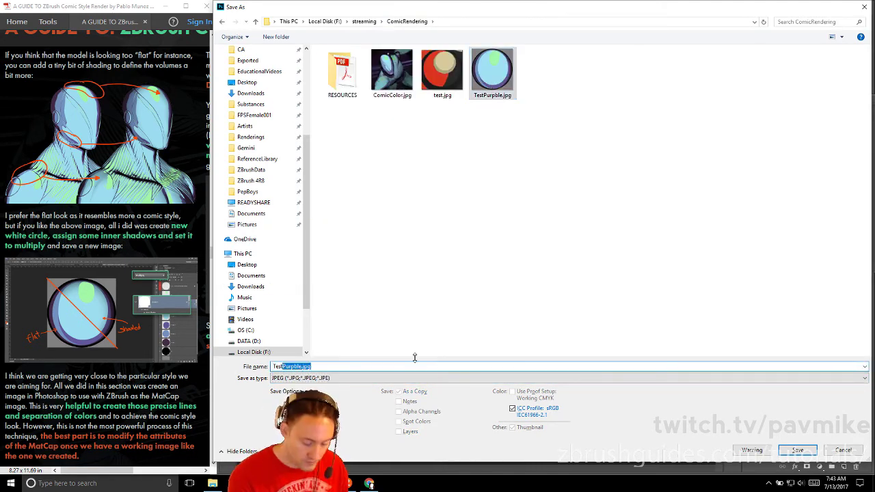
type("Blue")
key("Return")
key("Return")
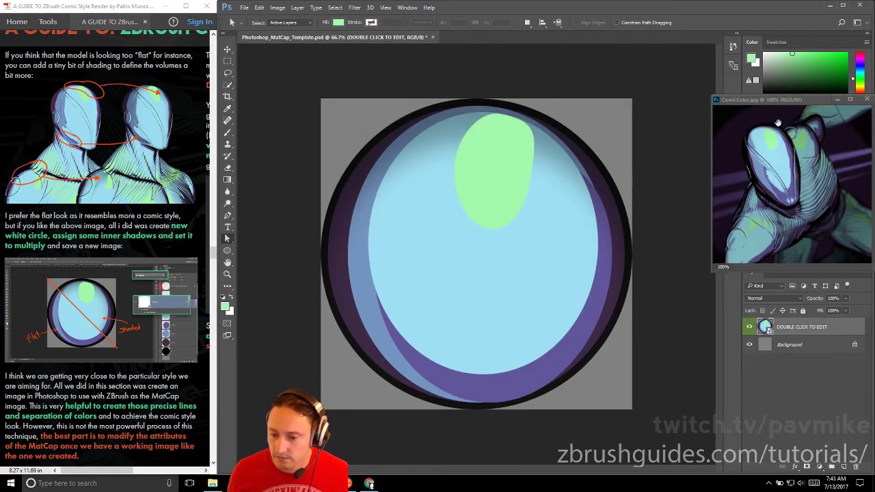
key("alt+Tab")
Step: Import TestBlue.jpg as the MatCap material's texture
left_click(354, 218)
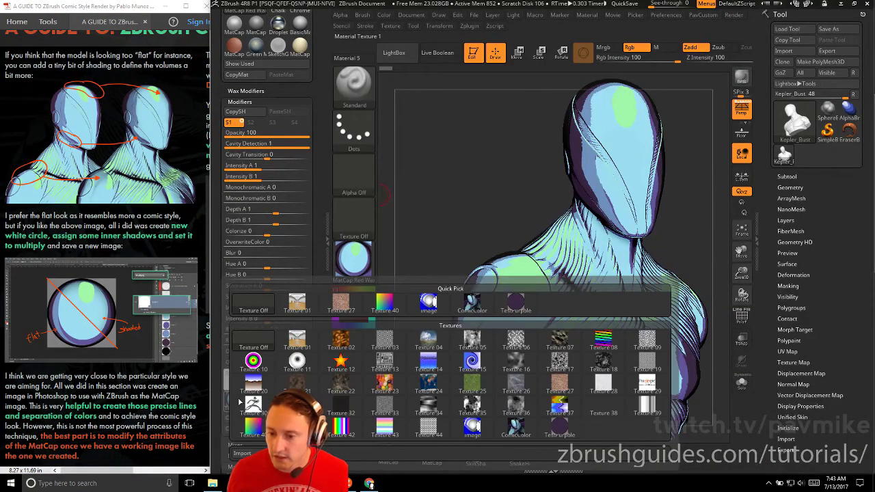
left_click(245, 453)
double_click(572, 73)
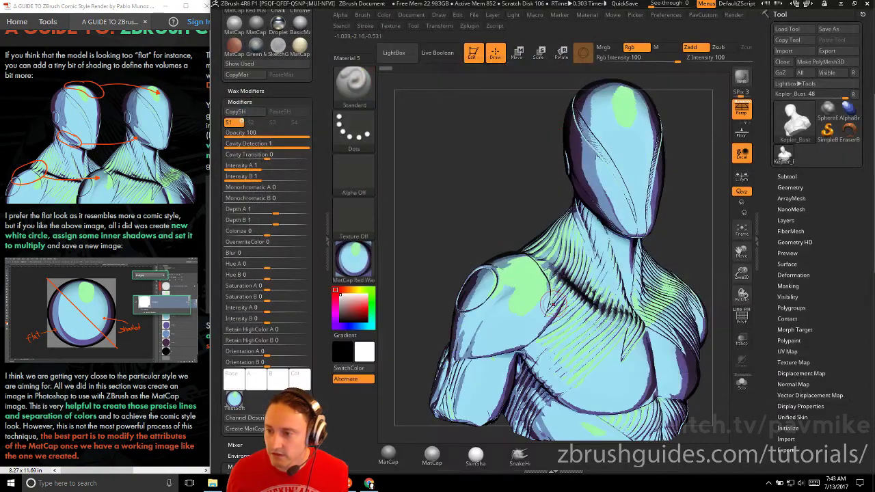
Step: Rotate and zoom the Kepler_Bust to inspect the new darker edge shading
left_click_drag(499, 210, 622, 100)
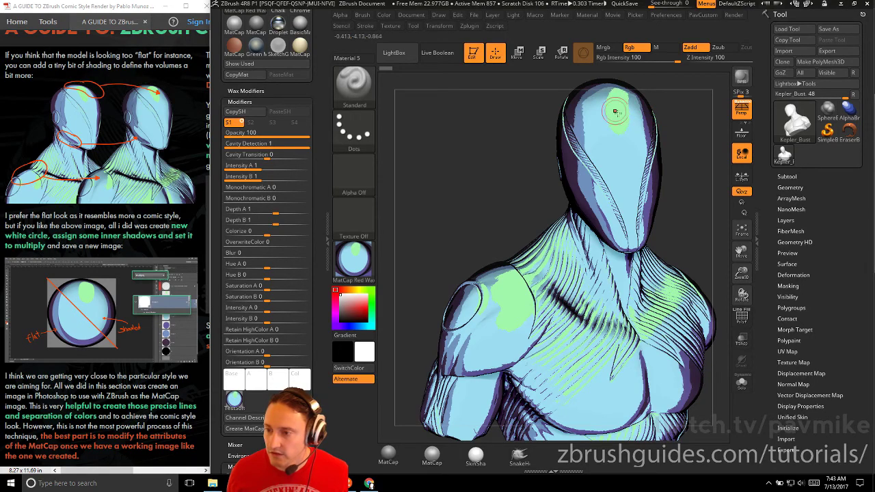
left_click_drag(444, 167, 485, 166)
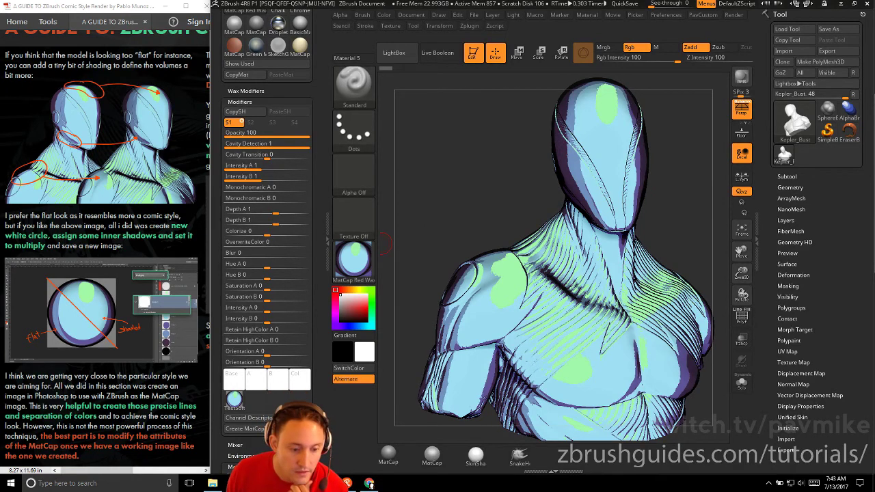
scroll(159, 283, "down", 2)
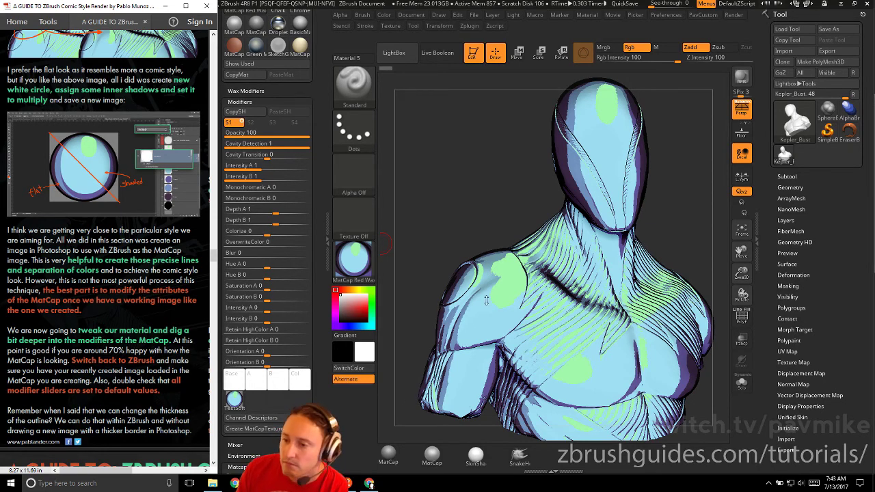
left_click_drag(487, 301, 578, 330)
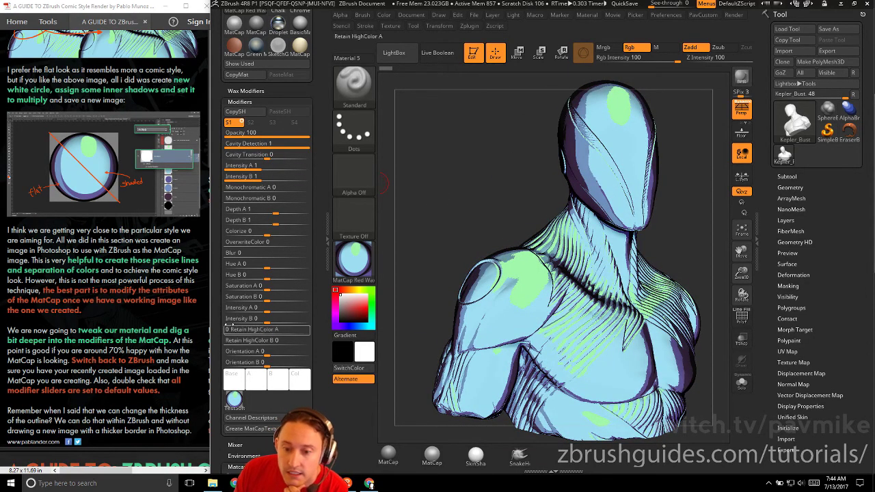
scroll(121, 269, "down", 1)
scroll(120, 270, "down", 1)
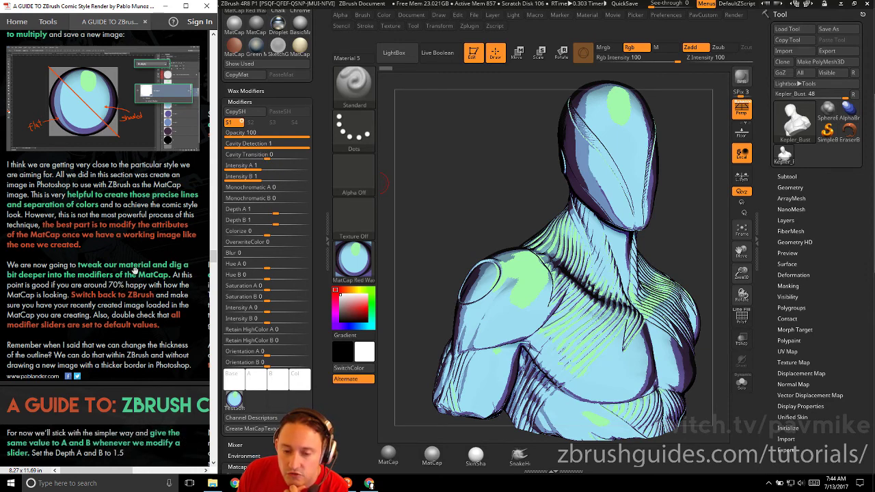
scroll(137, 329, "up", 2)
scroll(136, 329, "up", 5)
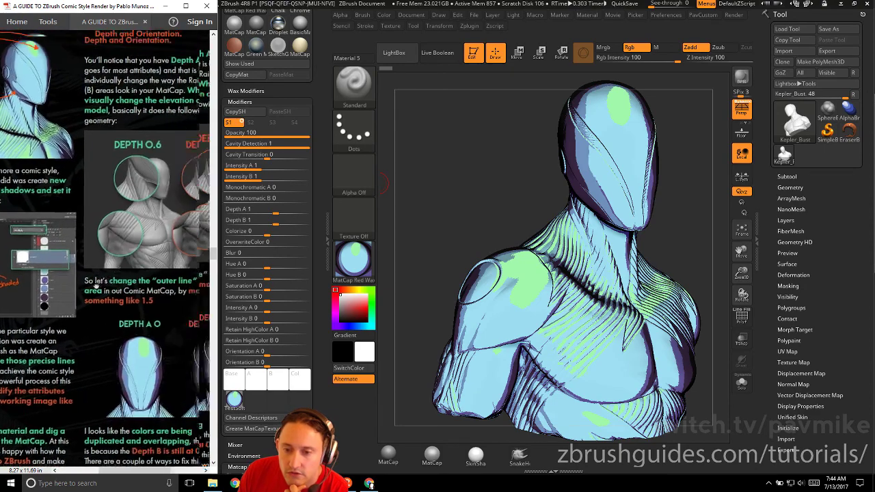